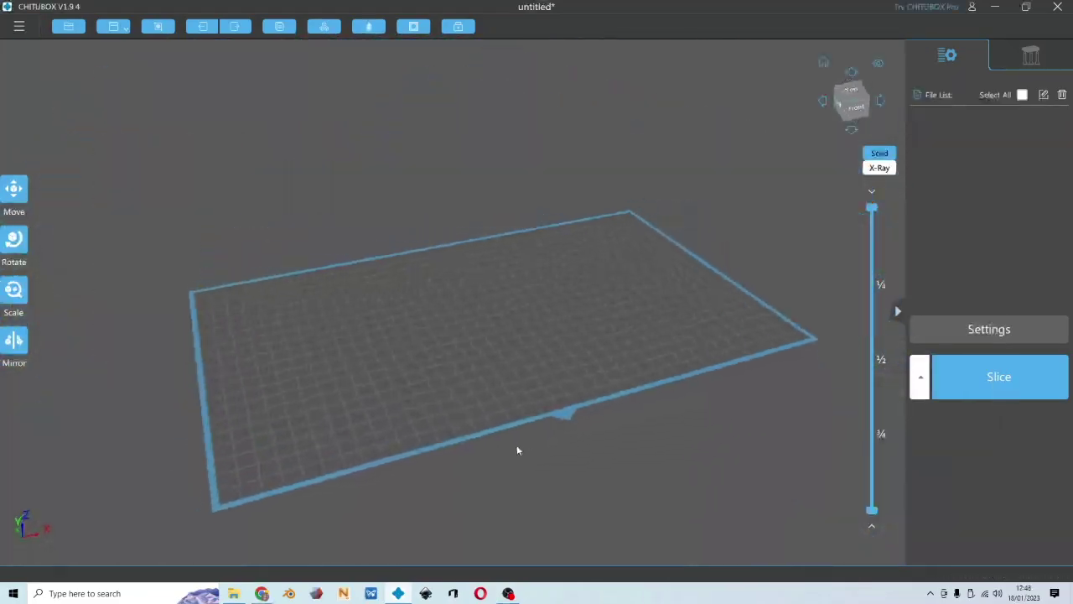
Switch Settings to the Default printer profile, then close the settings window
{"action": "left_click_drag", "start_coordinate": [518, 448], "coordinate": [501, 441]}
{"action": "left_click_drag", "start_coordinate": [582, 424], "coordinate": [589, 446]}
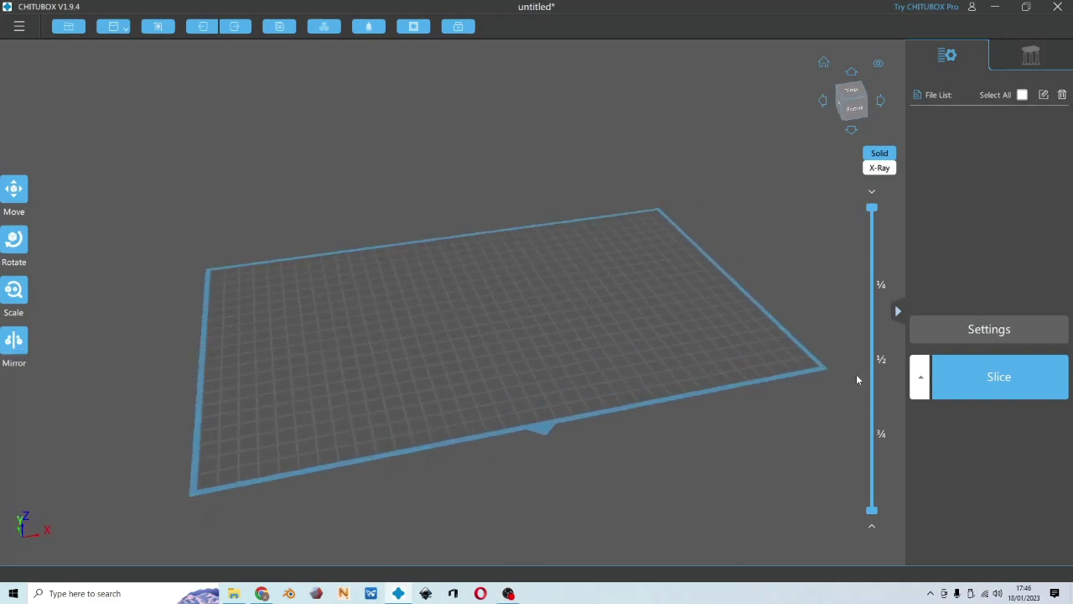
{"action": "left_click", "coordinate": [964, 329]}
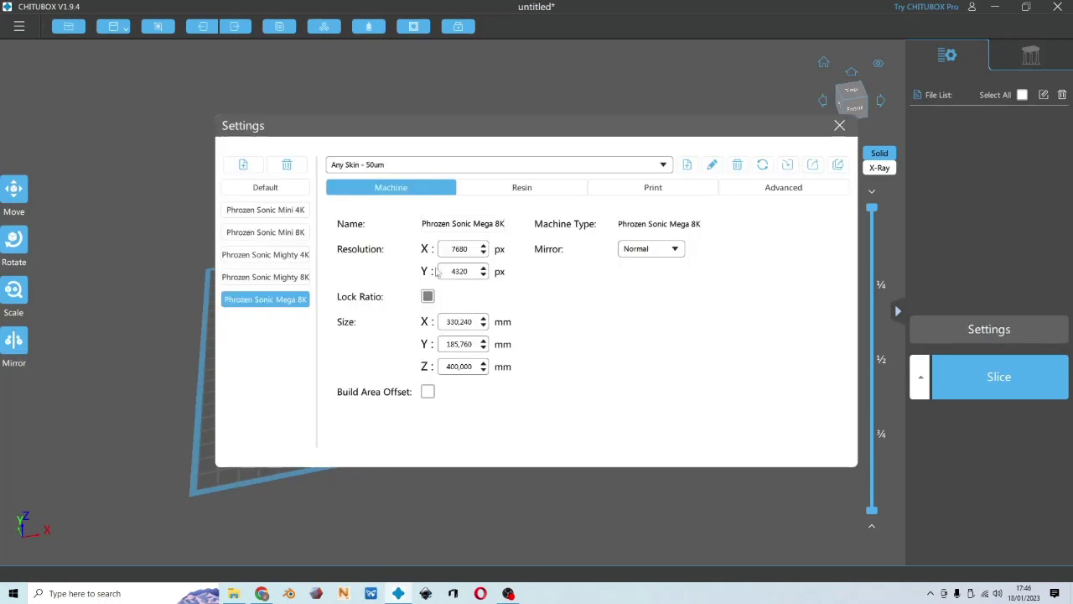
{"action": "left_click", "coordinate": [278, 189]}
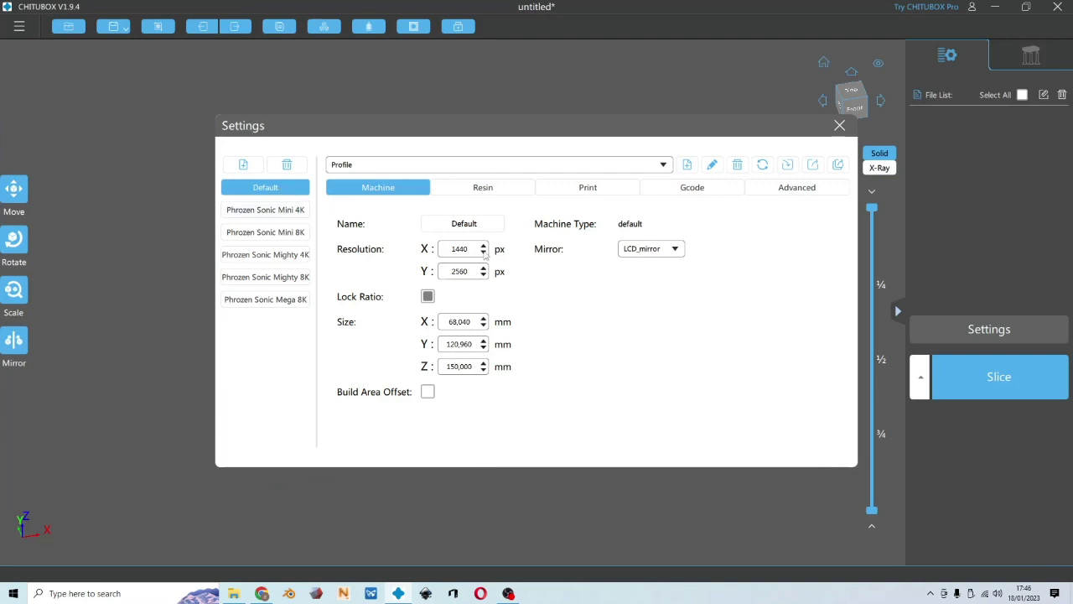
{"action": "left_click", "coordinate": [839, 125]}
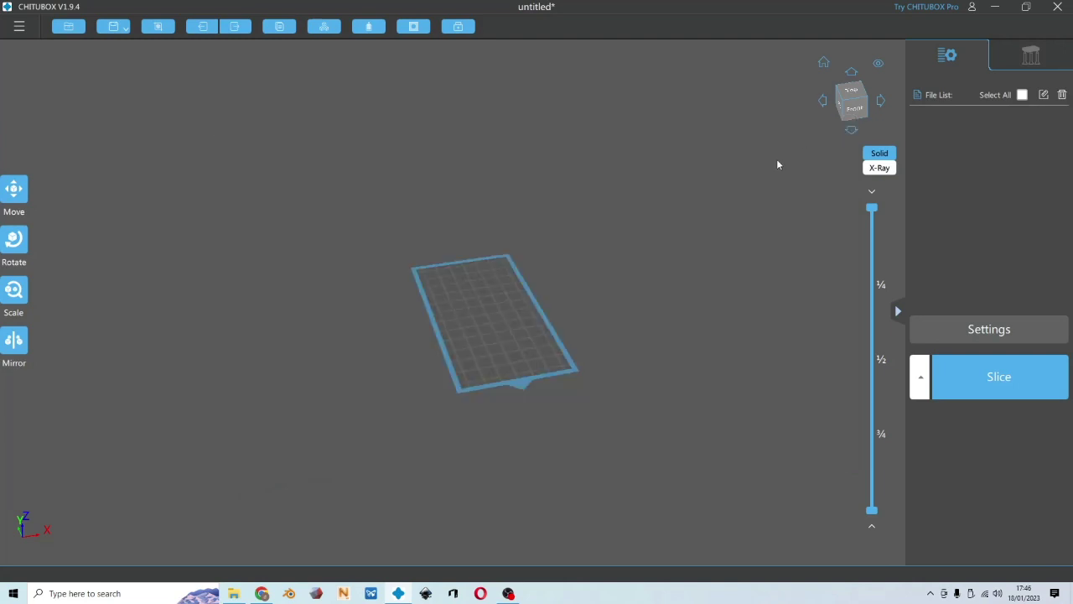
Zoom and orbit the empty build plate into a landscape orientation
{"action": "scroll", "coordinate": [544, 369], "scroll_direction": "up", "scroll_amount": 5}
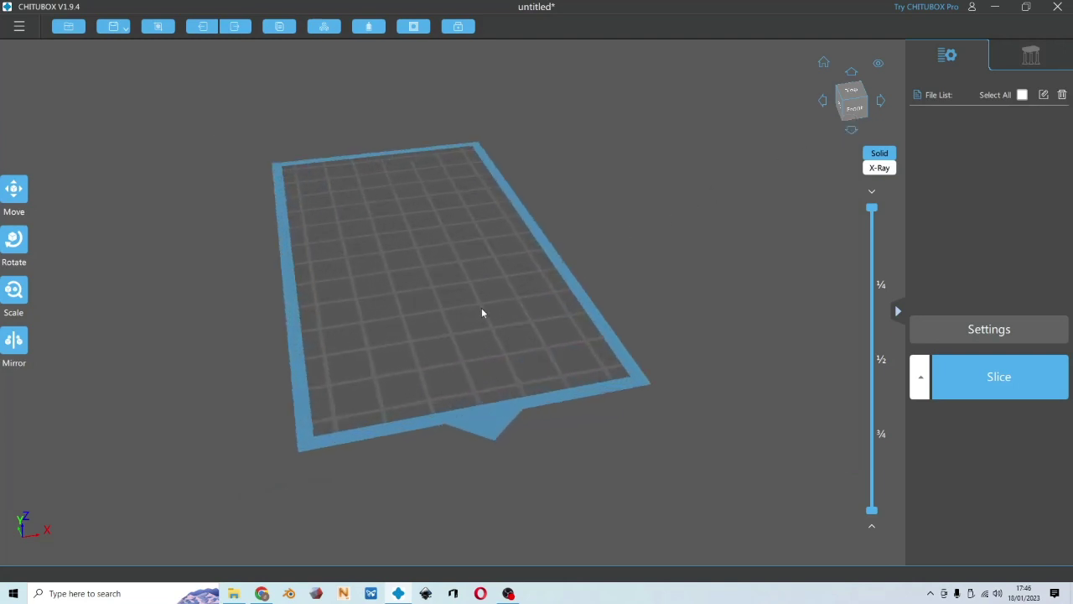
{"action": "middle_click_drag", "start_coordinate": [427, 256], "coordinate": [447, 282]}
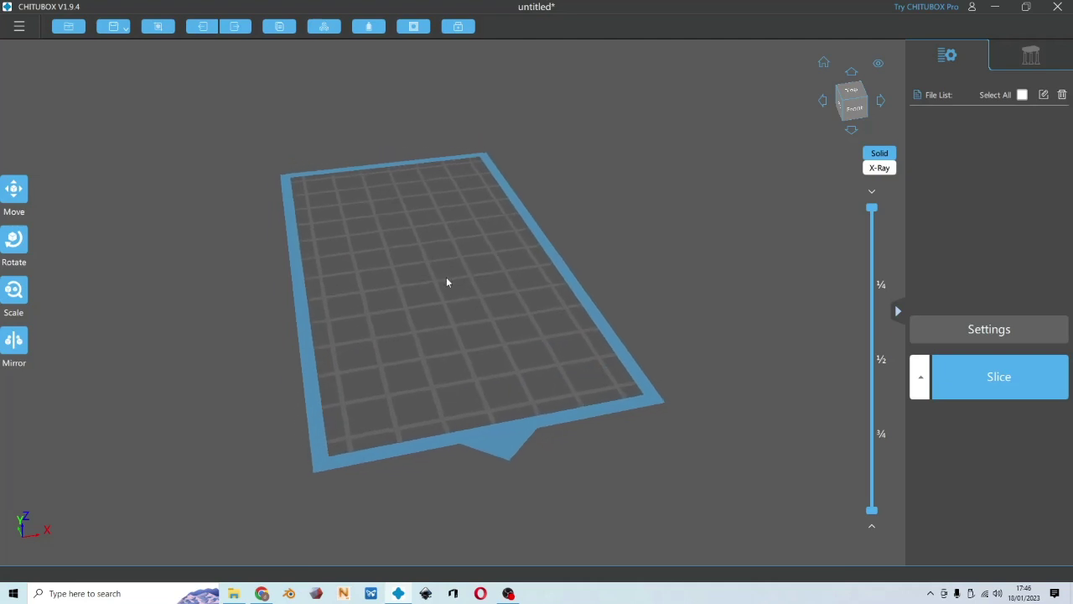
{"action": "left_click_drag", "start_coordinate": [447, 282], "coordinate": [505, 323]}
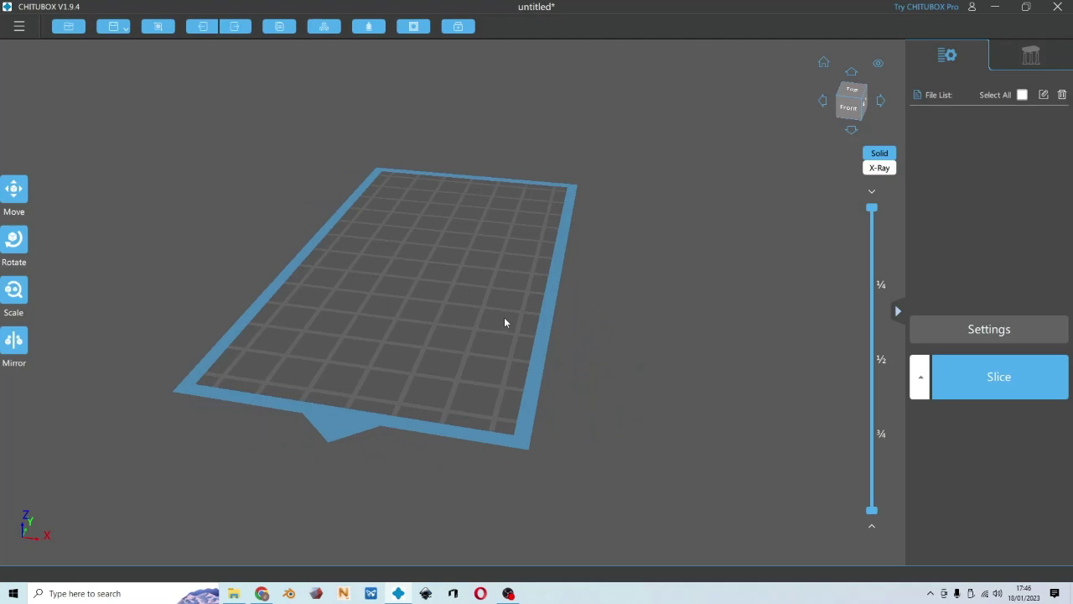
{"action": "left_click_drag", "start_coordinate": [505, 323], "coordinate": [493, 340]}
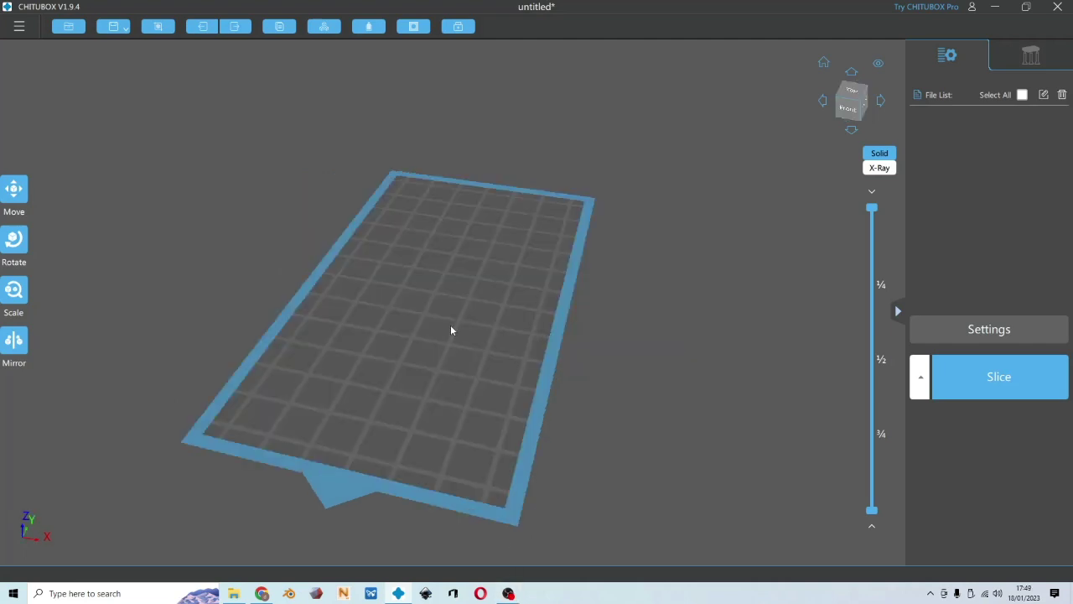
{"action": "left_click_drag", "start_coordinate": [436, 366], "coordinate": [489, 392]}
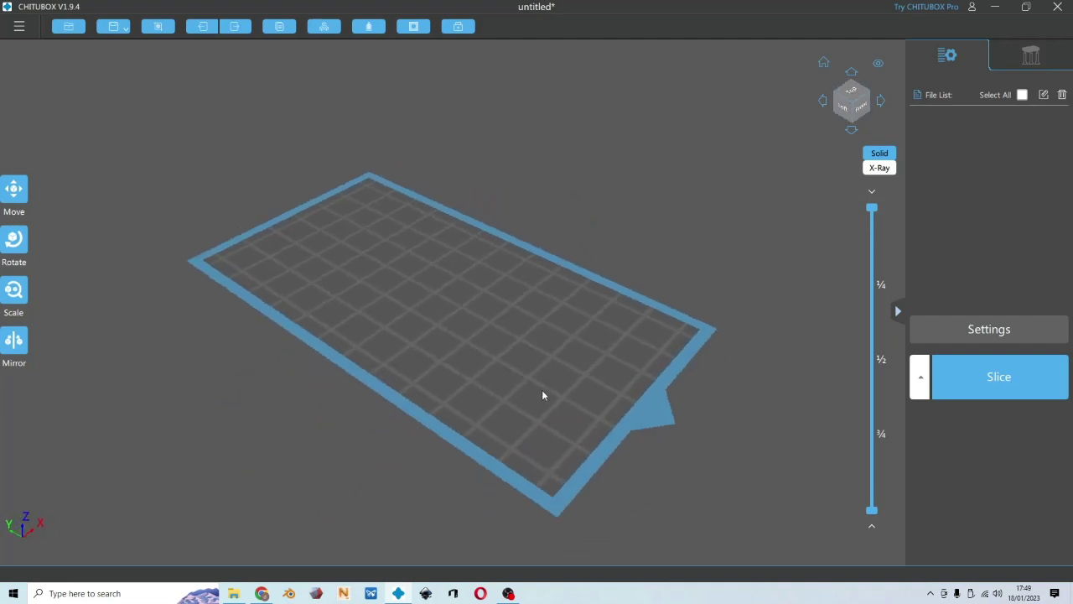
Add a Phrozen Sonic Mighty 8K profile and view its 7680×4320 px, 218.88×123.12×235 mm machine settings
{"action": "left_click", "coordinate": [1000, 334]}
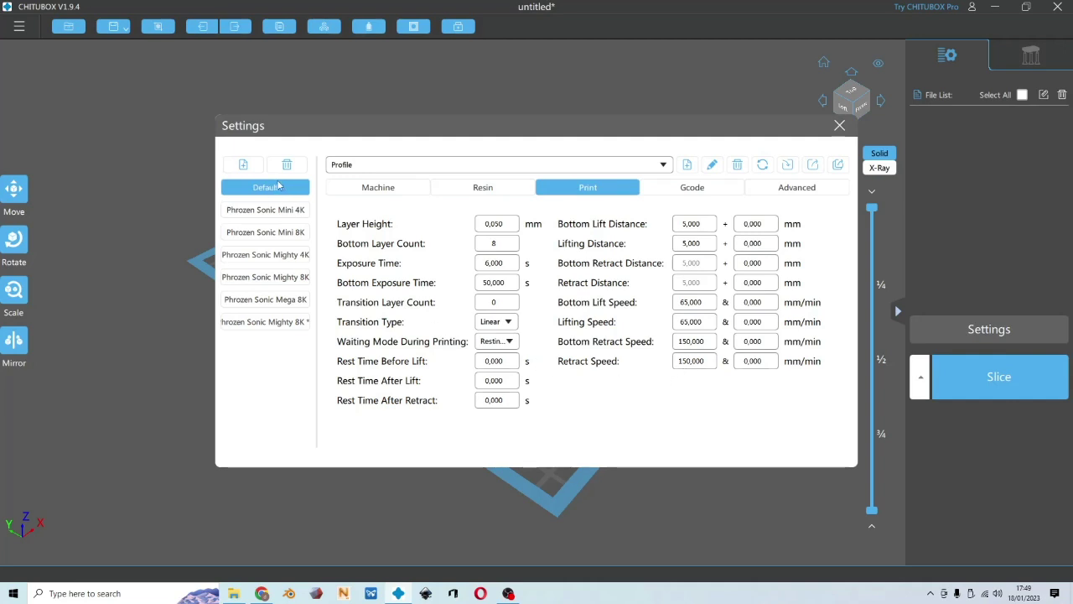
{"action": "left_click", "coordinate": [243, 165]}
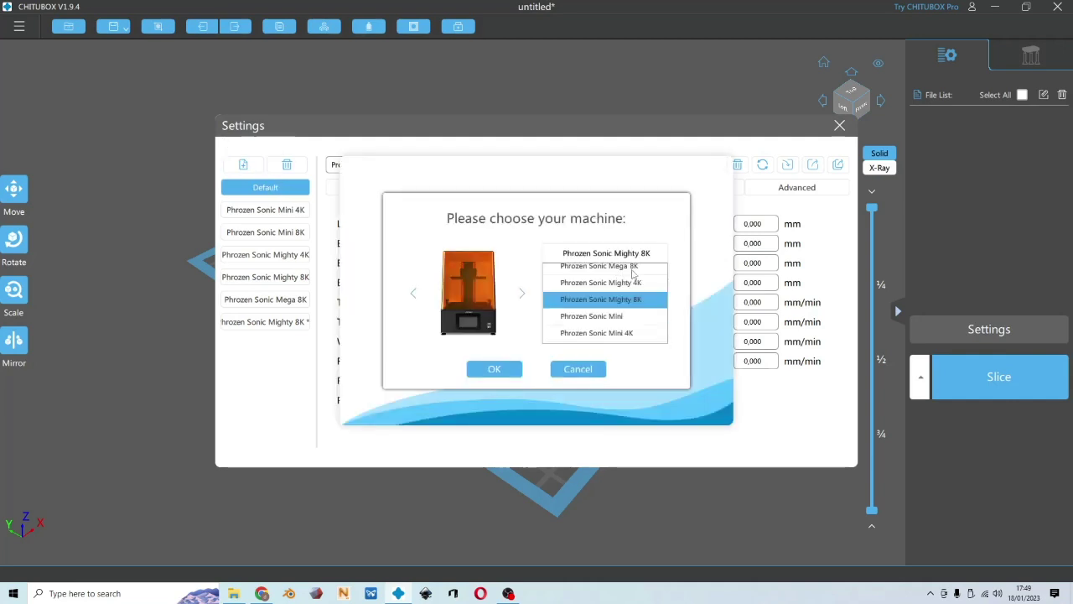
{"action": "scroll", "coordinate": [592, 307], "scroll_direction": "down", "scroll_amount": 5}
{"action": "scroll", "coordinate": [590, 312], "scroll_direction": "up", "scroll_amount": 3}
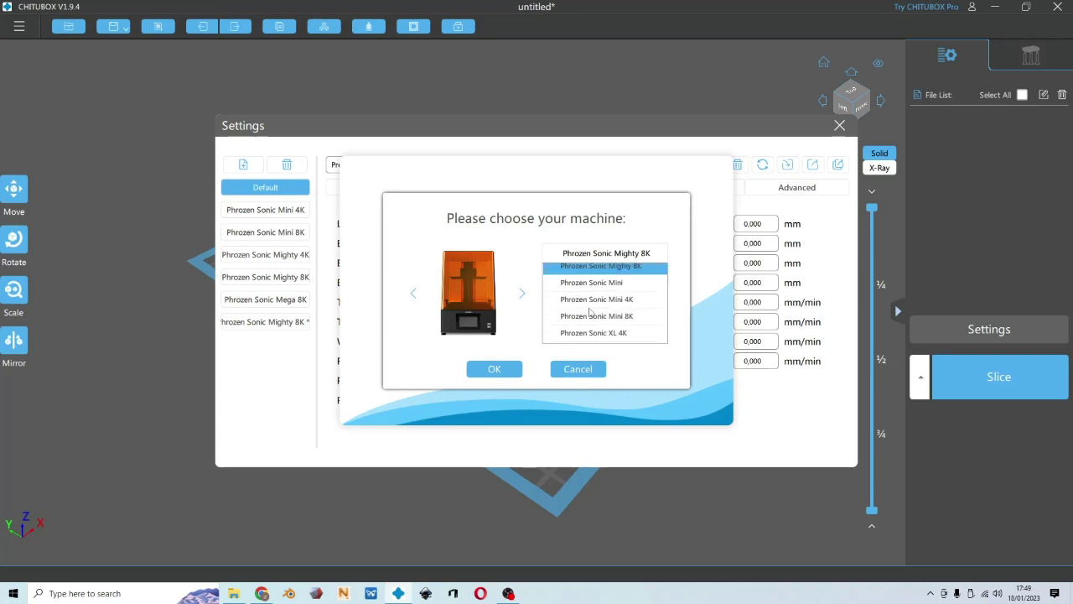
{"action": "scroll", "coordinate": [590, 317], "scroll_direction": "up", "scroll_amount": 1}
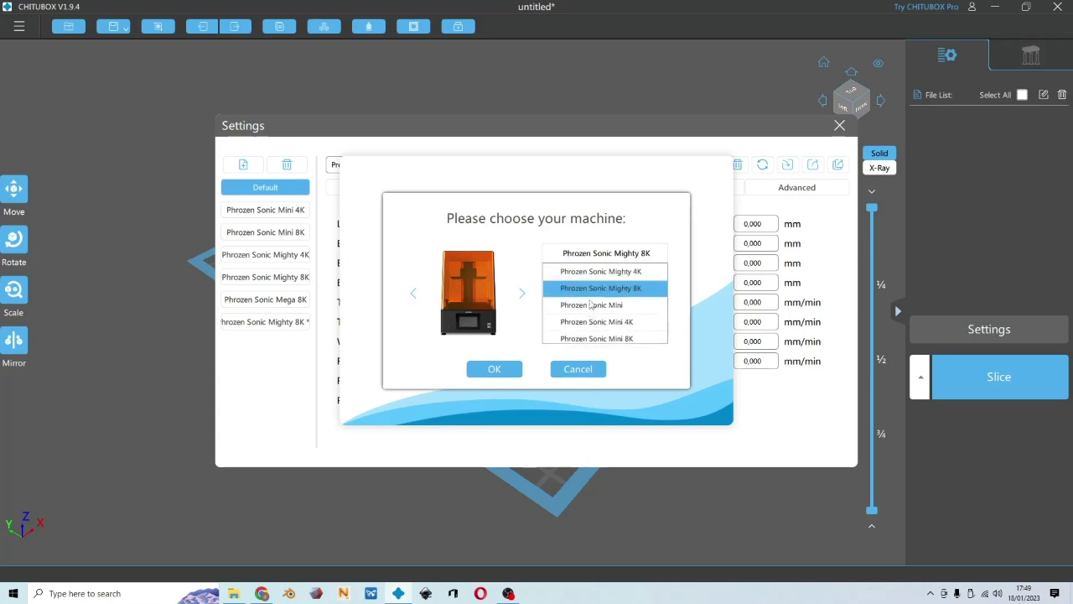
{"action": "left_click", "coordinate": [493, 370]}
{"action": "left_click", "coordinate": [391, 188]}
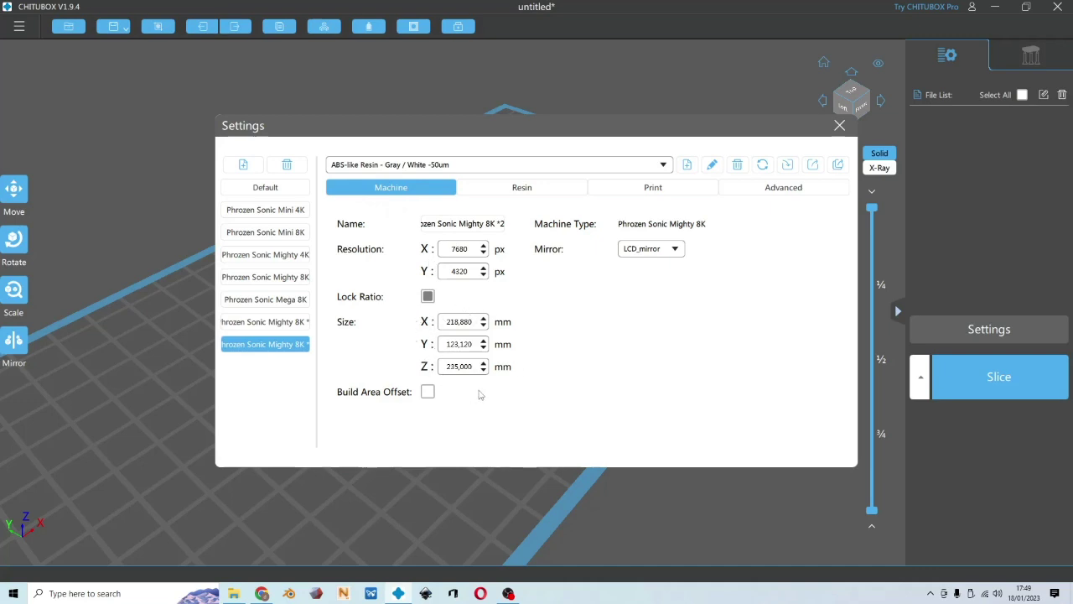
Check the resin density and cost on the Resin tab, then go back to Print parameters
{"action": "left_click", "coordinate": [637, 188]}
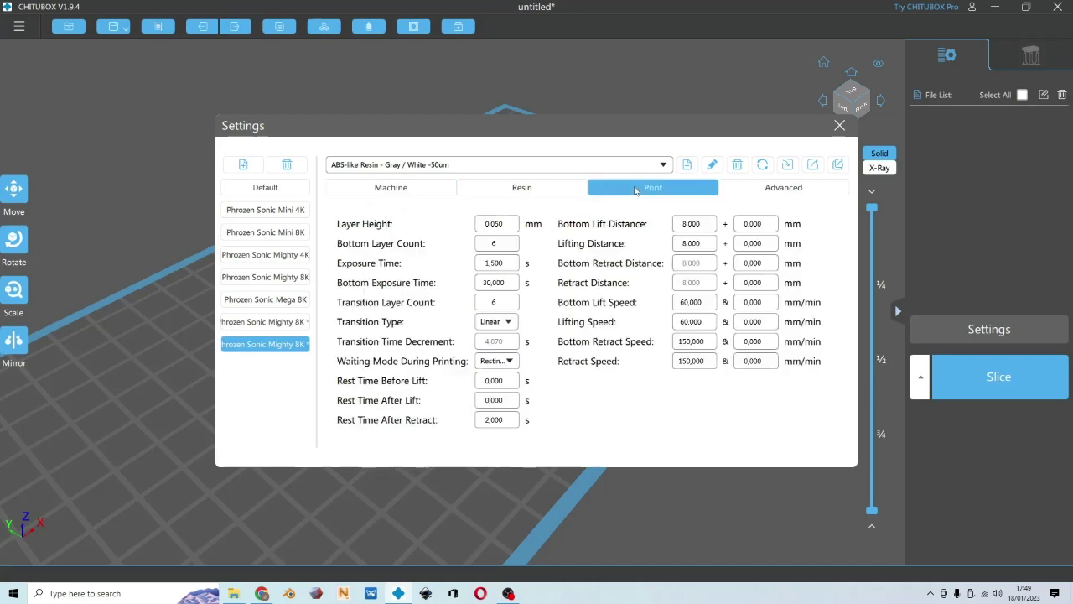
{"action": "left_click", "coordinate": [541, 189]}
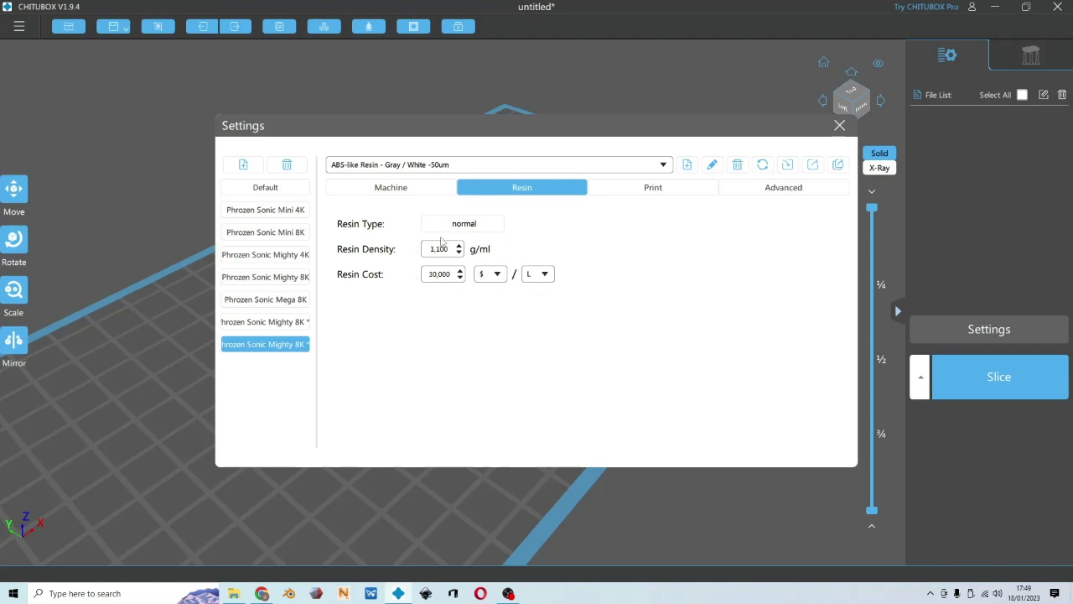
{"action": "left_click", "coordinate": [656, 187]}
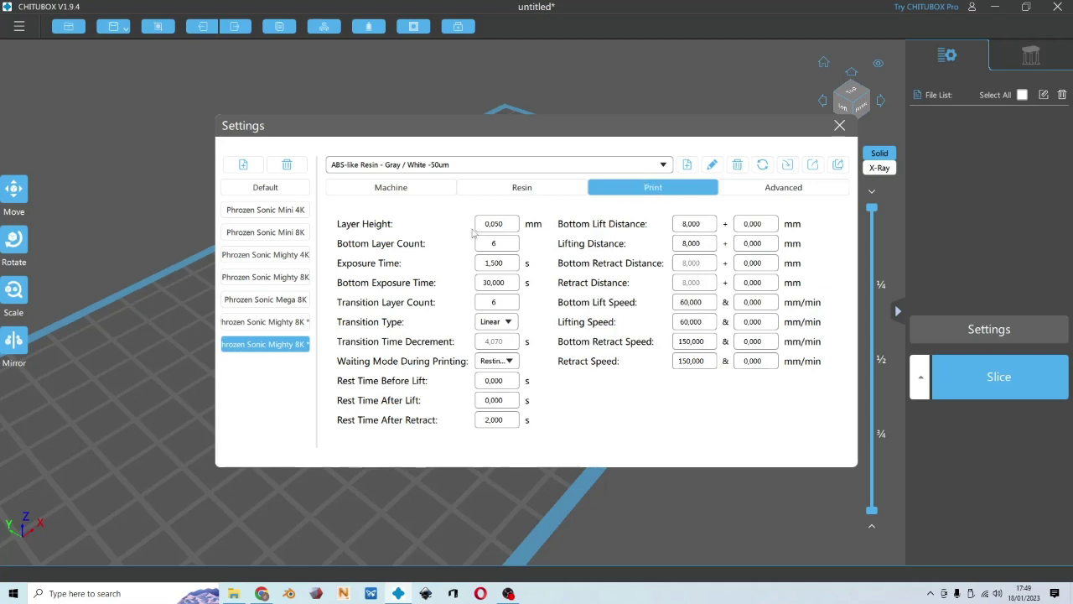
Choose Aqua Resin - Gray-8K -50um from the resin profile list
{"action": "left_click", "coordinate": [478, 166]}
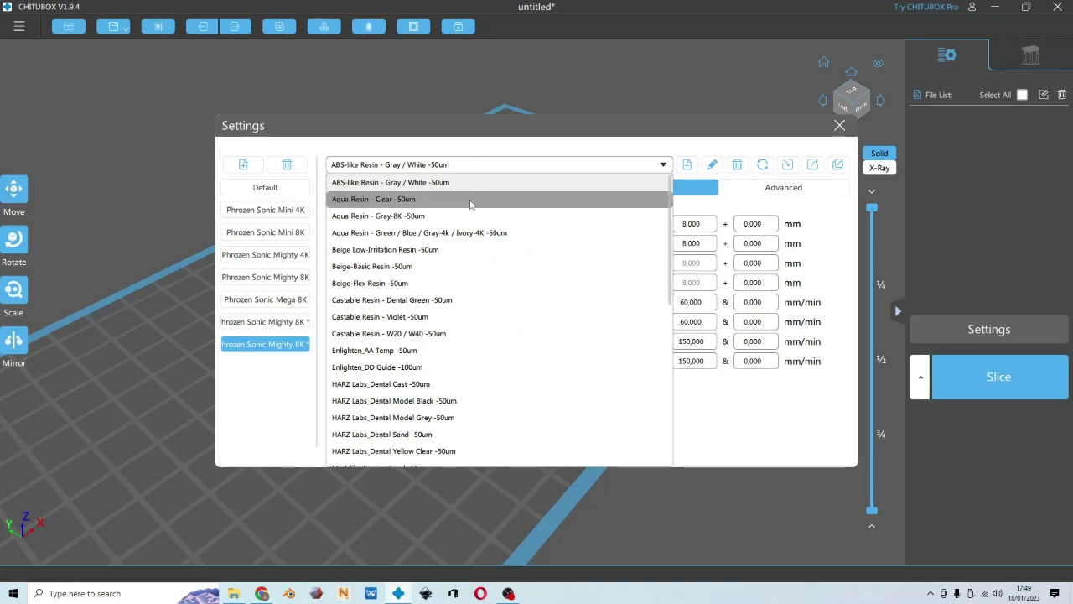
{"action": "scroll", "coordinate": [469, 200], "scroll_direction": "down", "scroll_amount": 4}
{"action": "scroll", "coordinate": [484, 315], "scroll_direction": "down", "scroll_amount": 3}
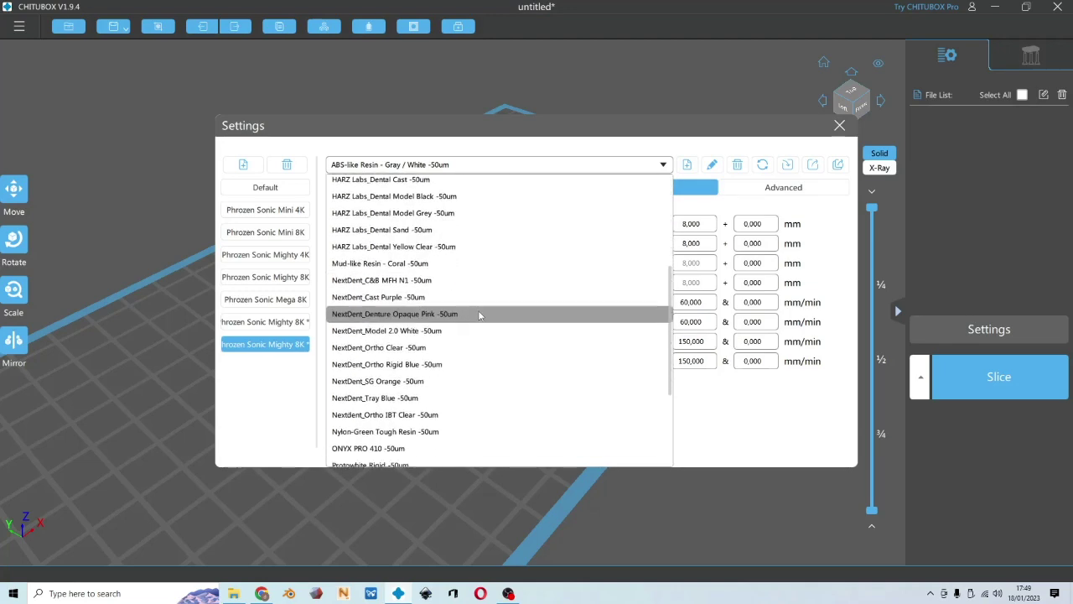
{"action": "scroll", "coordinate": [483, 321], "scroll_direction": "up", "scroll_amount": 2}
{"action": "scroll", "coordinate": [473, 317], "scroll_direction": "up", "scroll_amount": 5}
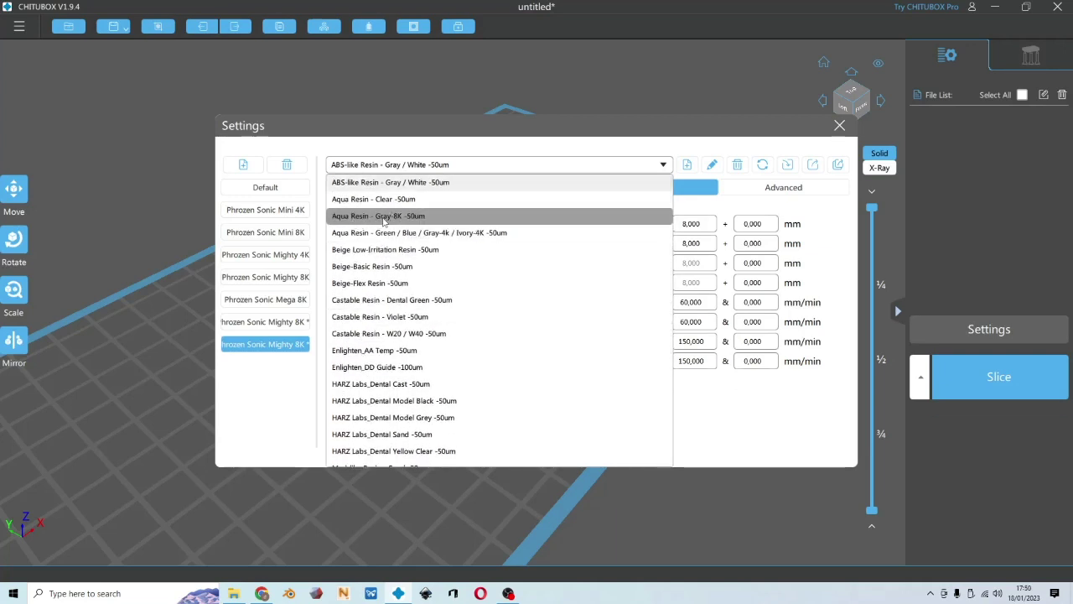
{"action": "left_click", "coordinate": [384, 218]}
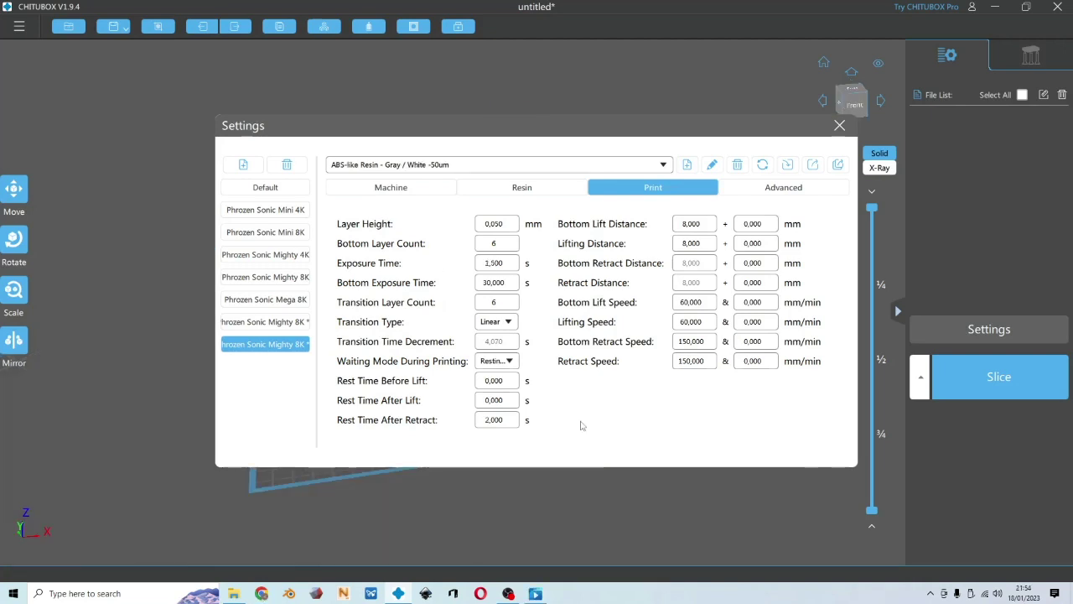
Inspect layer height 0.050 mm, bottom layer count 6, bottom exposure 30 s and exposure 1.5 s
{"action": "double_click", "coordinate": [506, 224]}
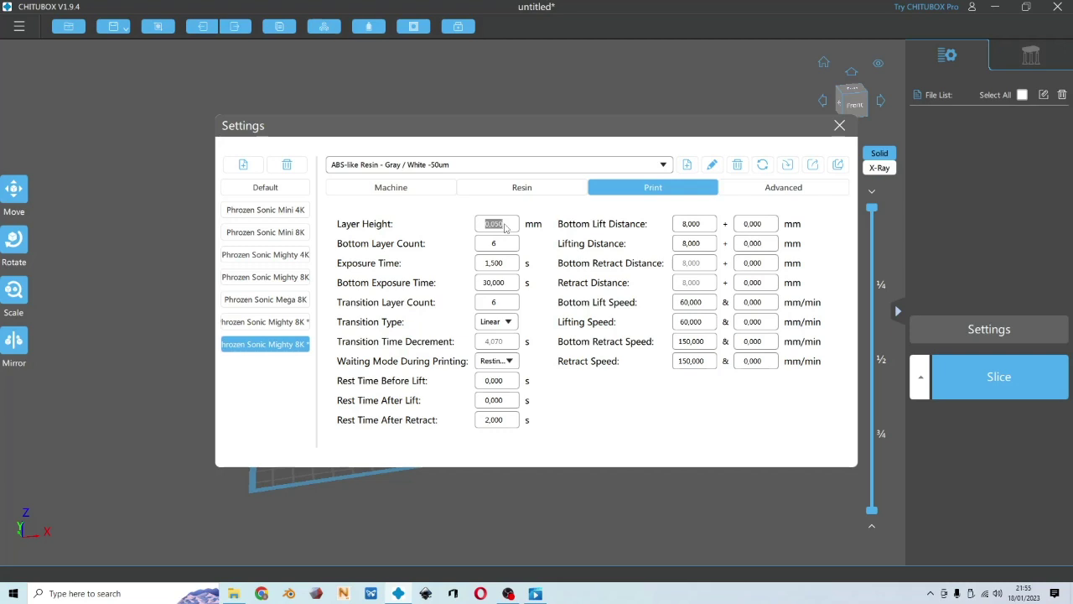
{"action": "double_click", "coordinate": [501, 243]}
{"action": "type", "text": "8"}
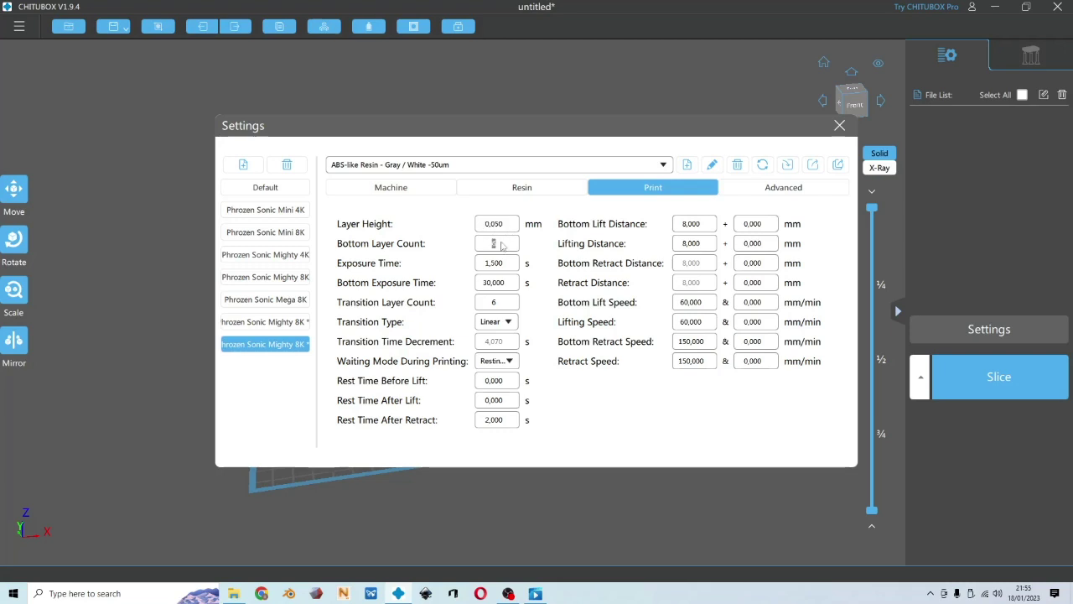
{"action": "double_click", "coordinate": [506, 285]}
{"action": "double_click", "coordinate": [508, 265]}
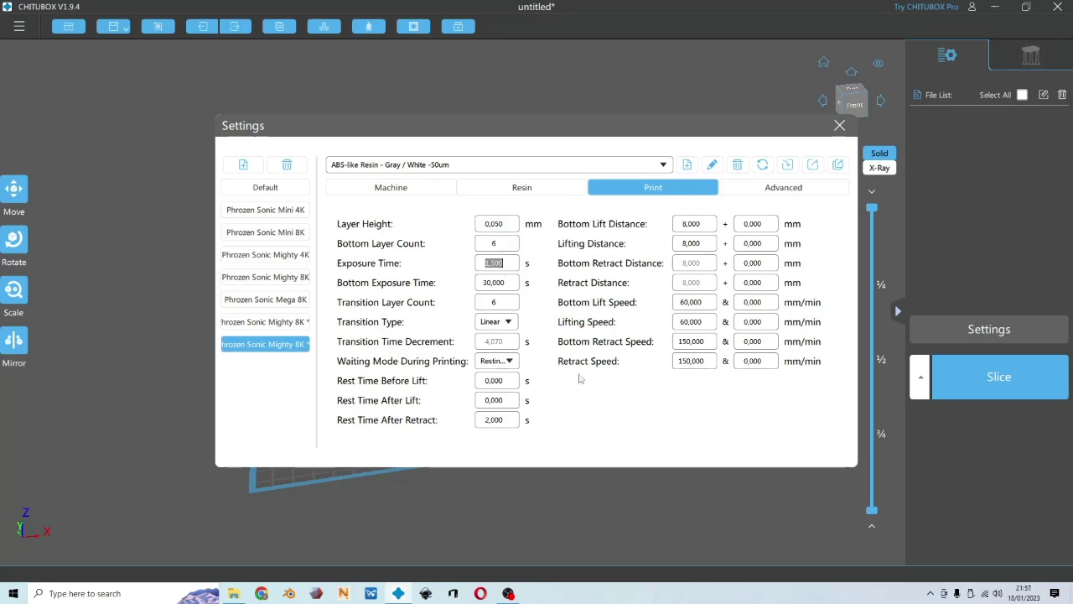
Set the transition layer count to 2
{"action": "double_click", "coordinate": [495, 304]}
{"action": "type", "text": "2"}
{"action": "left_click", "coordinate": [509, 361]}
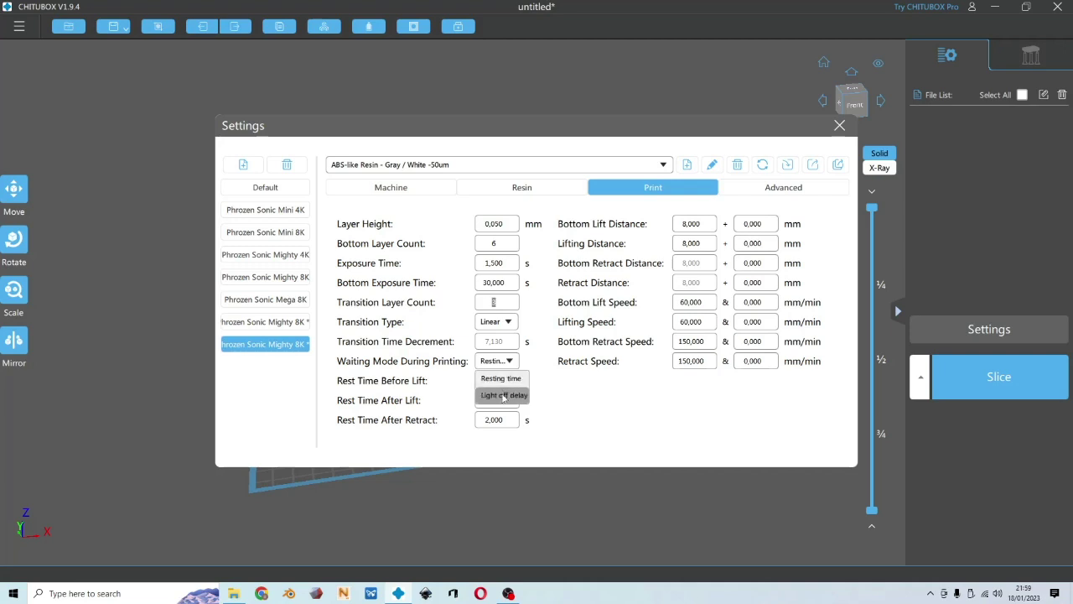
{"action": "left_click", "coordinate": [504, 395]}
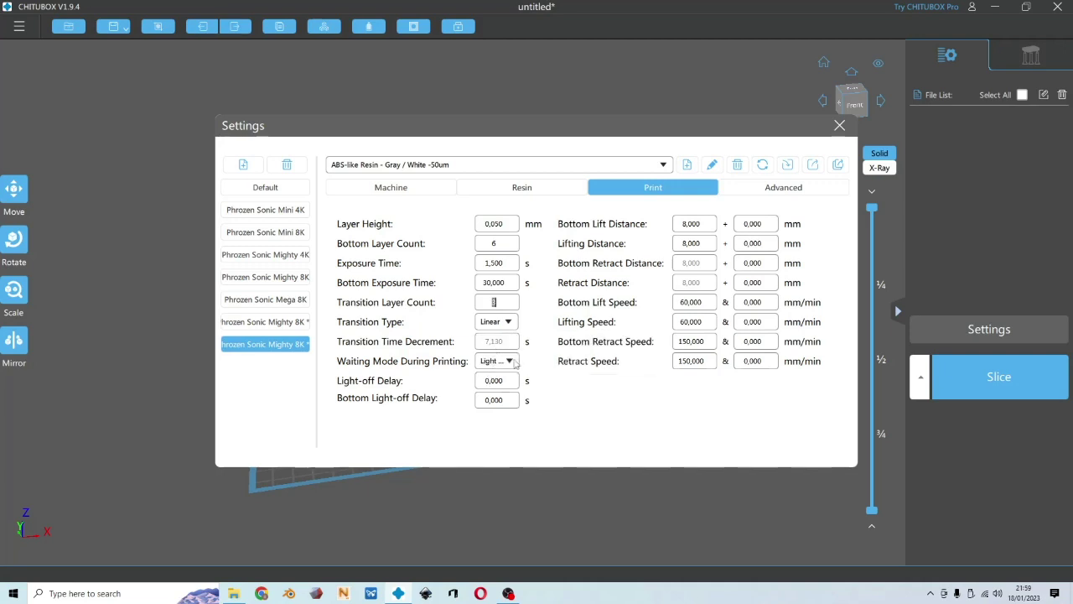
{"action": "left_click", "coordinate": [509, 360]}
{"action": "left_click", "coordinate": [496, 379]}
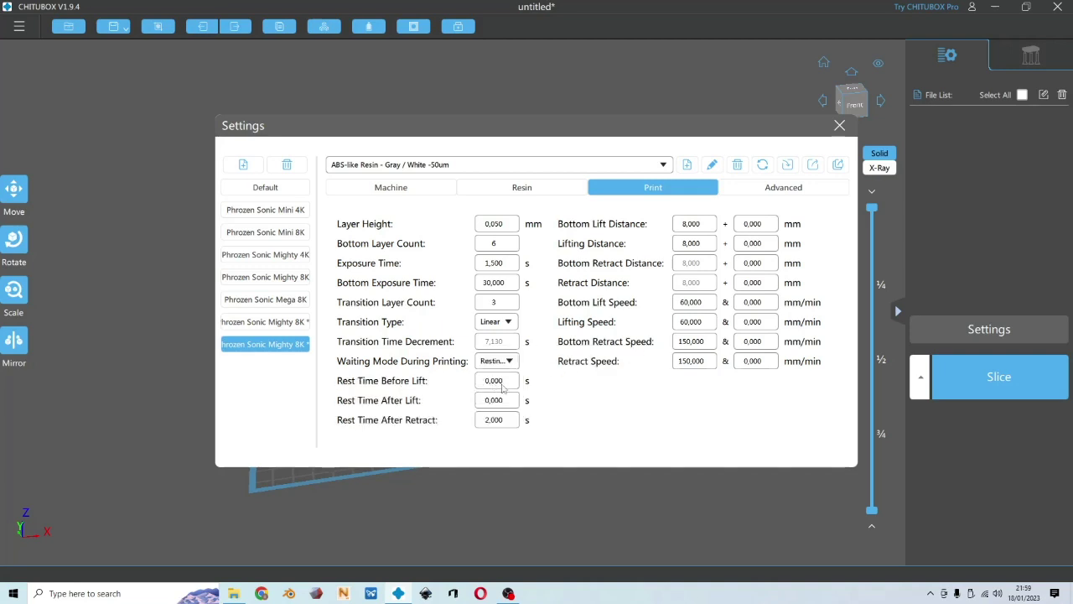
Enter 0,5 s for rest before lift and 0,3 s for rest after lift
{"action": "left_click", "coordinate": [501, 381]}
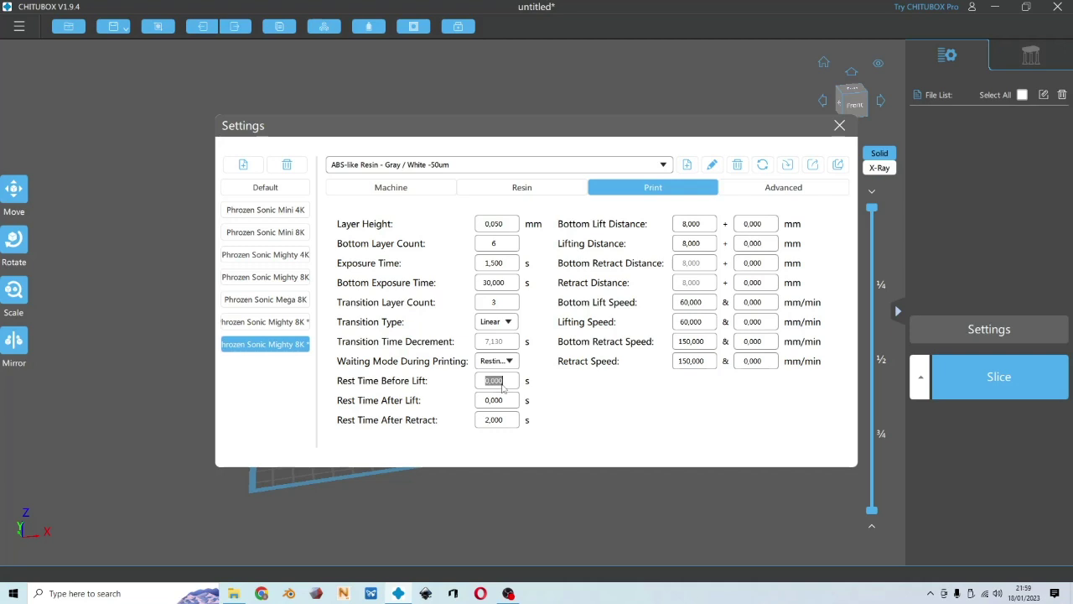
{"action": "type", "text": "0,5"}
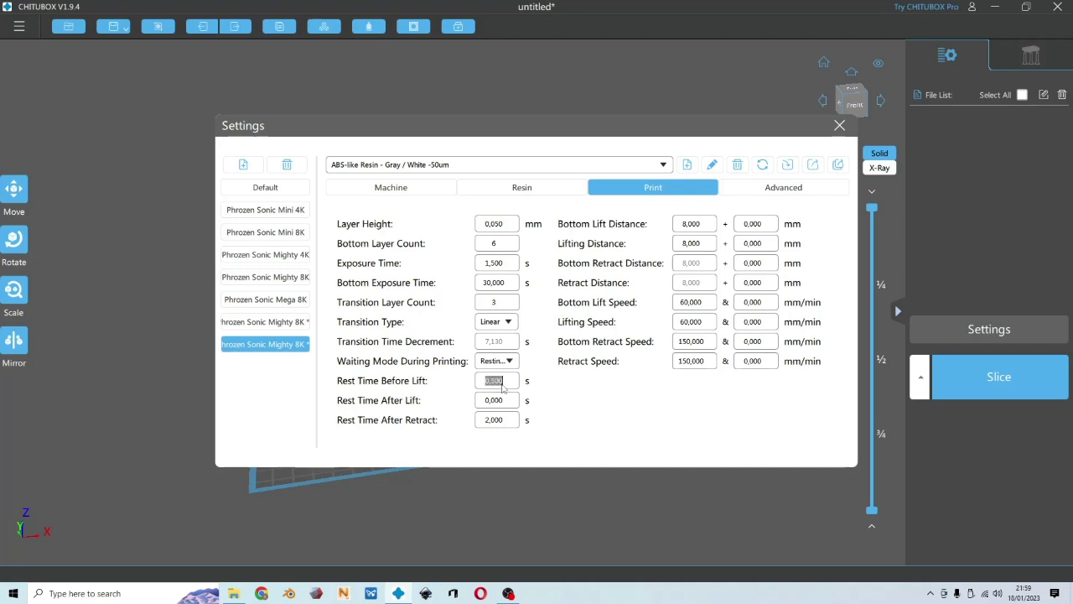
{"action": "left_click", "coordinate": [503, 400]}
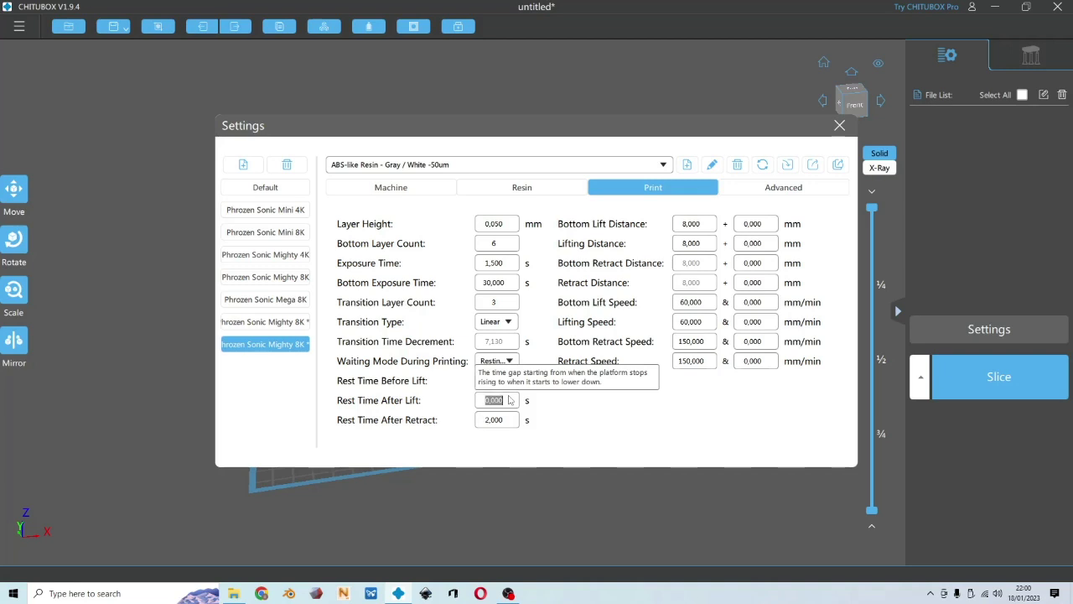
{"action": "type", "text": "0,3"}
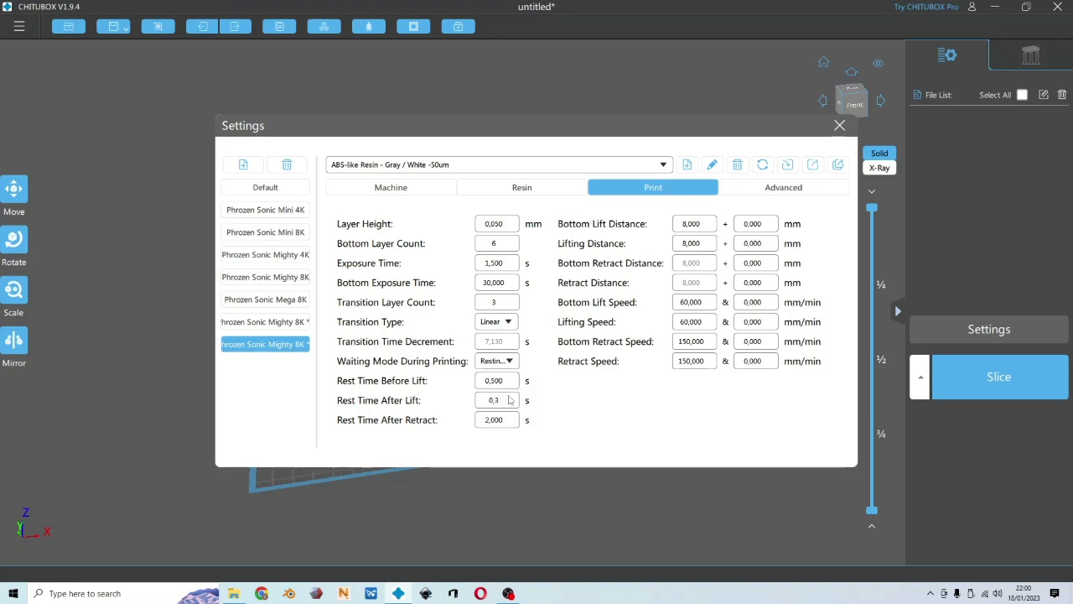
Commit rest after lift at 0,300 s and set rest after retract to 1,500 s
{"action": "left_click", "coordinate": [513, 422]}
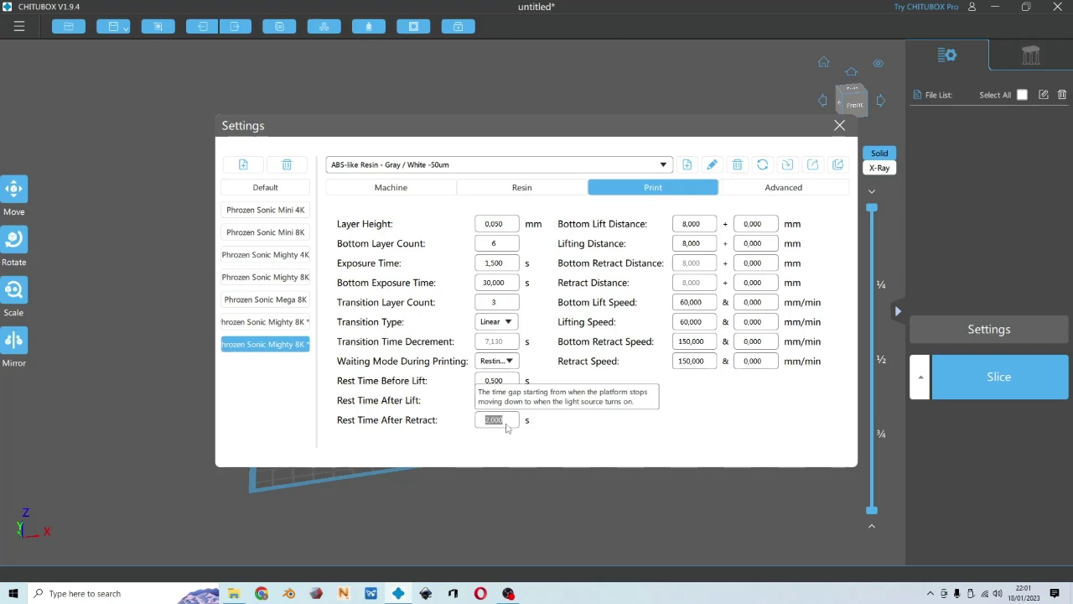
{"action": "type", "text": "1,5"}
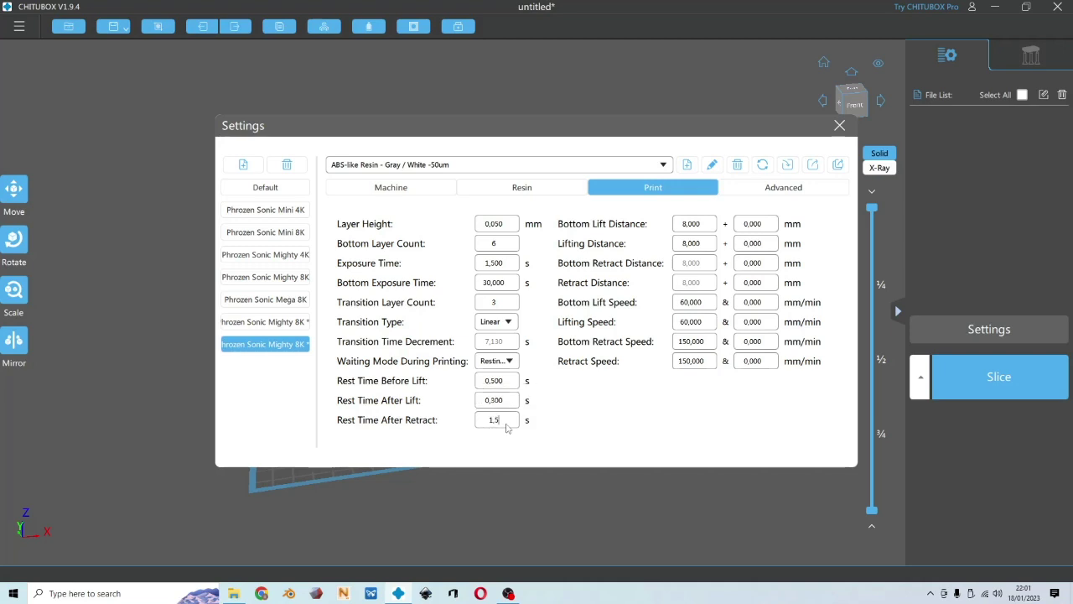
{"action": "key", "text": "Return"}
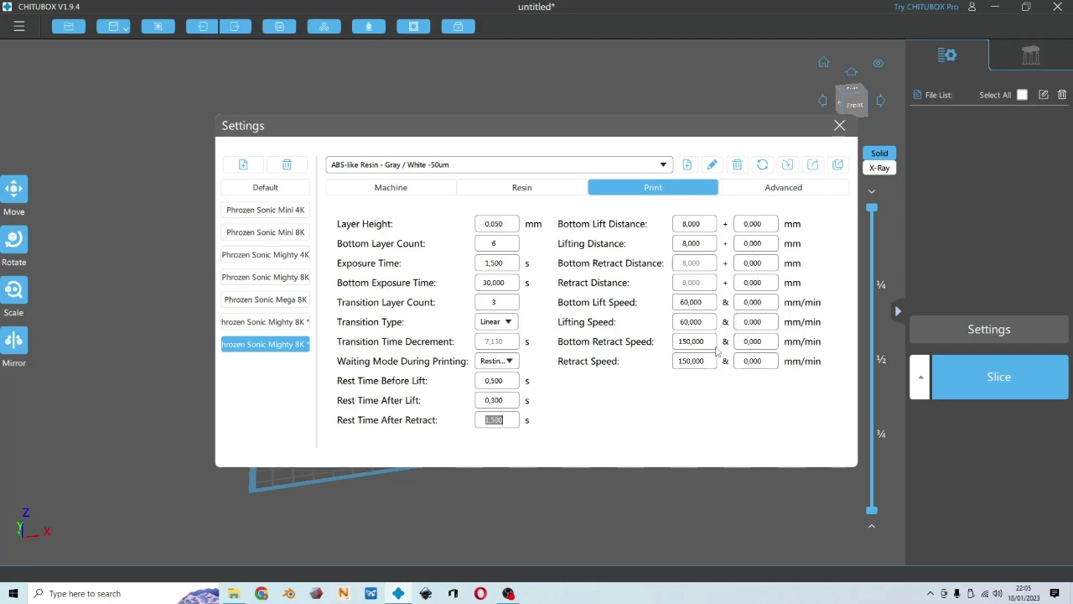
{"action": "left_click", "coordinate": [687, 225]}
{"action": "left_click", "coordinate": [684, 245]}
{"action": "double_click", "coordinate": [684, 225]}
{"action": "double_click", "coordinate": [703, 243]}
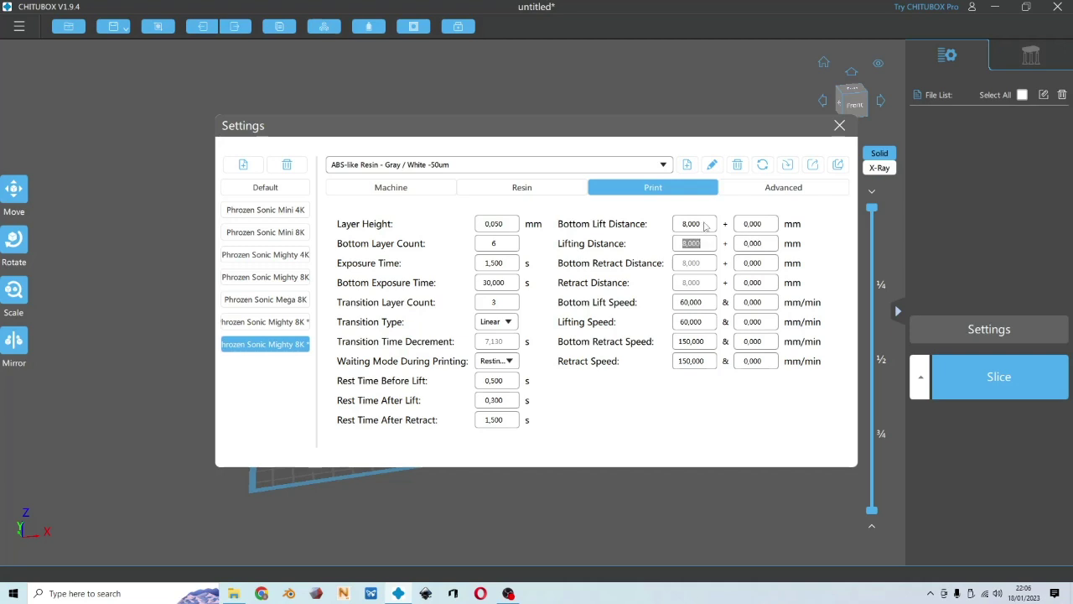
{"action": "double_click", "coordinate": [706, 224]}
{"action": "double_click", "coordinate": [704, 245]}
{"action": "double_click", "coordinate": [709, 227]}
{"action": "double_click", "coordinate": [706, 246]}
{"action": "double_click", "coordinate": [706, 224]}
{"action": "double_click", "coordinate": [706, 245]}
{"action": "double_click", "coordinate": [705, 225]}
{"action": "double_click", "coordinate": [705, 245]}
{"action": "double_click", "coordinate": [691, 305]}
Review the lift and retract speeds, lifting distance and three rest time fields
{"action": "left_click", "coordinate": [691, 322]}
{"action": "left_click", "coordinate": [691, 341]}
{"action": "left_click", "coordinate": [691, 362]}
{"action": "mouse_move", "coordinate": [492, 386]}
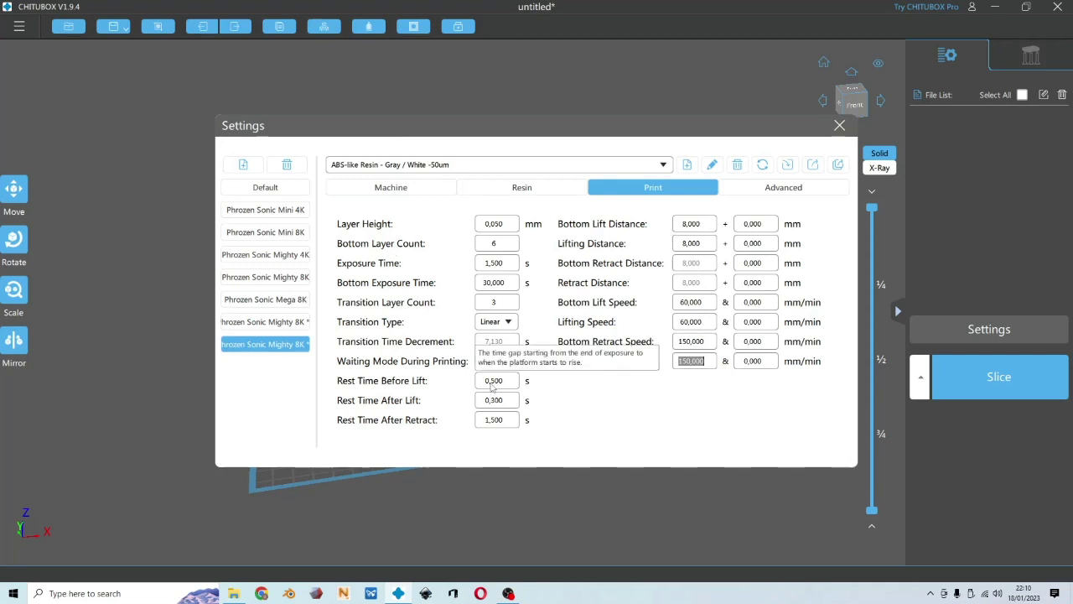
{"action": "left_click", "coordinate": [696, 244]}
{"action": "left_click", "coordinate": [501, 423]}
{"action": "left_click", "coordinate": [502, 401]}
{"action": "left_click", "coordinate": [507, 382]}
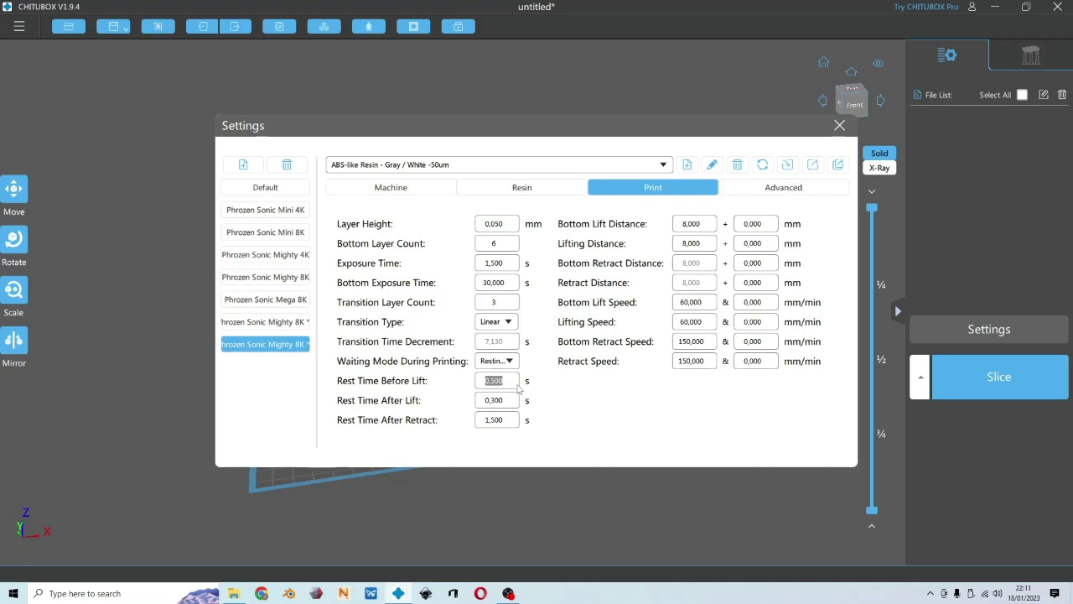
Recheck the speed, lifting distance and rest after retract values, then show Advanced settings
{"action": "left_click", "coordinate": [711, 301]}
{"action": "left_click", "coordinate": [713, 324]}
{"action": "left_click", "coordinate": [712, 344]}
{"action": "left_click", "coordinate": [711, 363]}
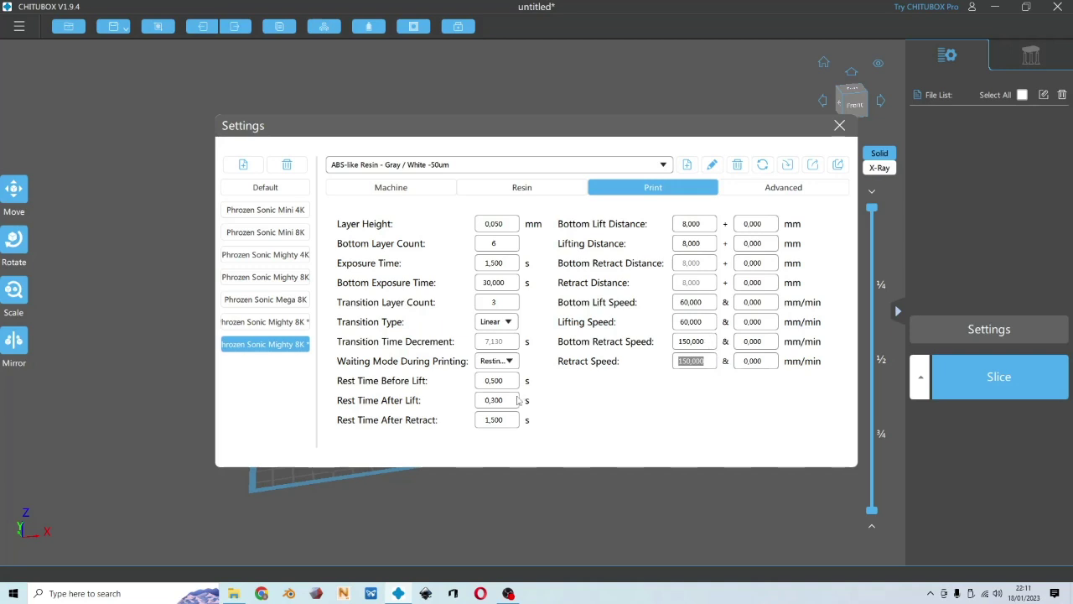
{"action": "left_click", "coordinate": [512, 425]}
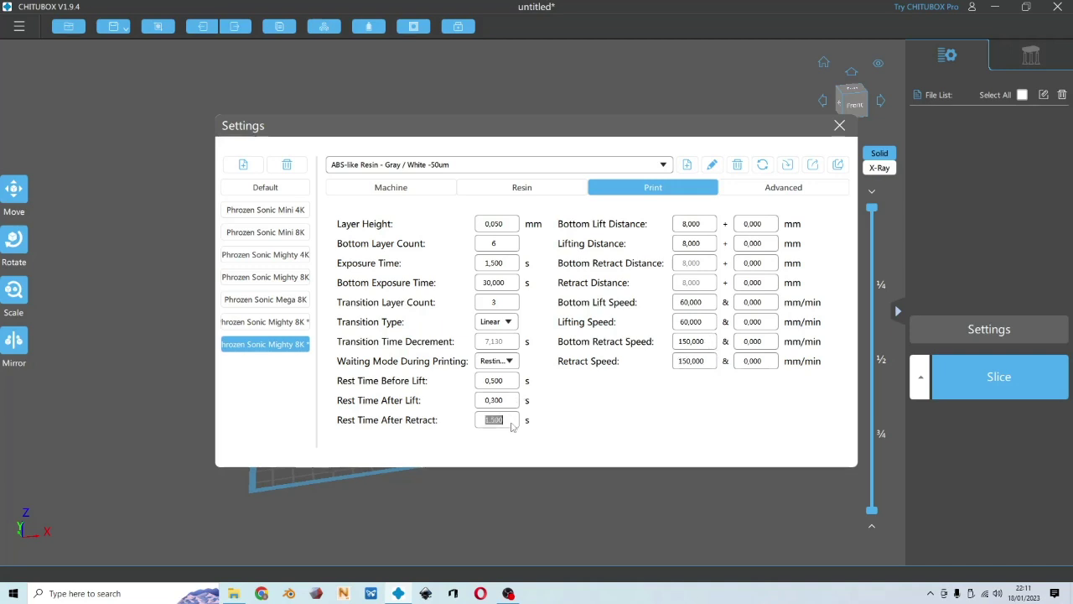
{"action": "left_click", "coordinate": [713, 243]}
{"action": "left_click", "coordinate": [706, 325]}
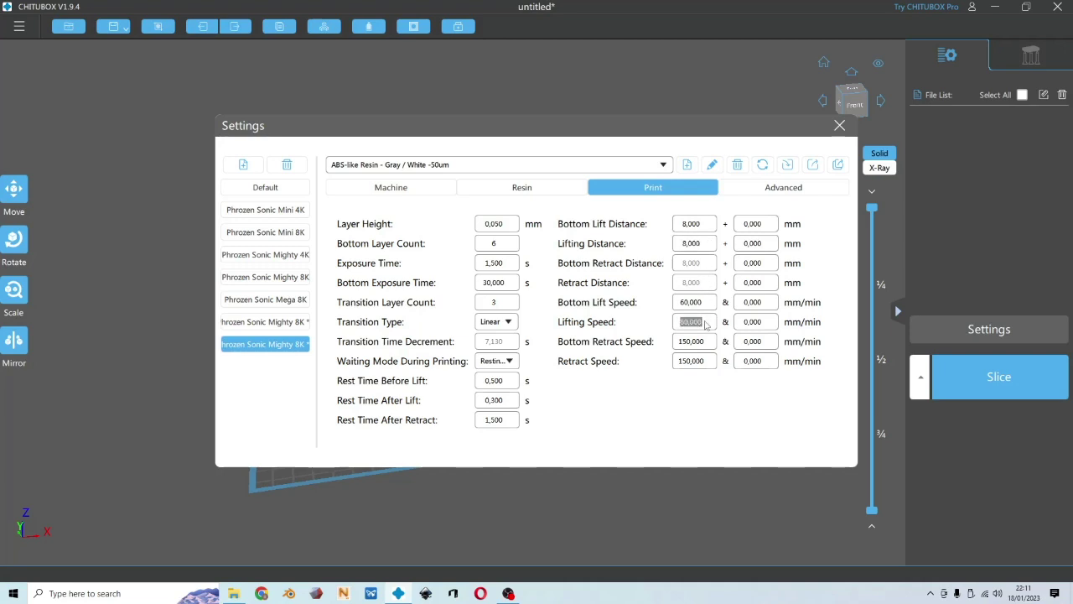
{"action": "left_click", "coordinate": [803, 188]}
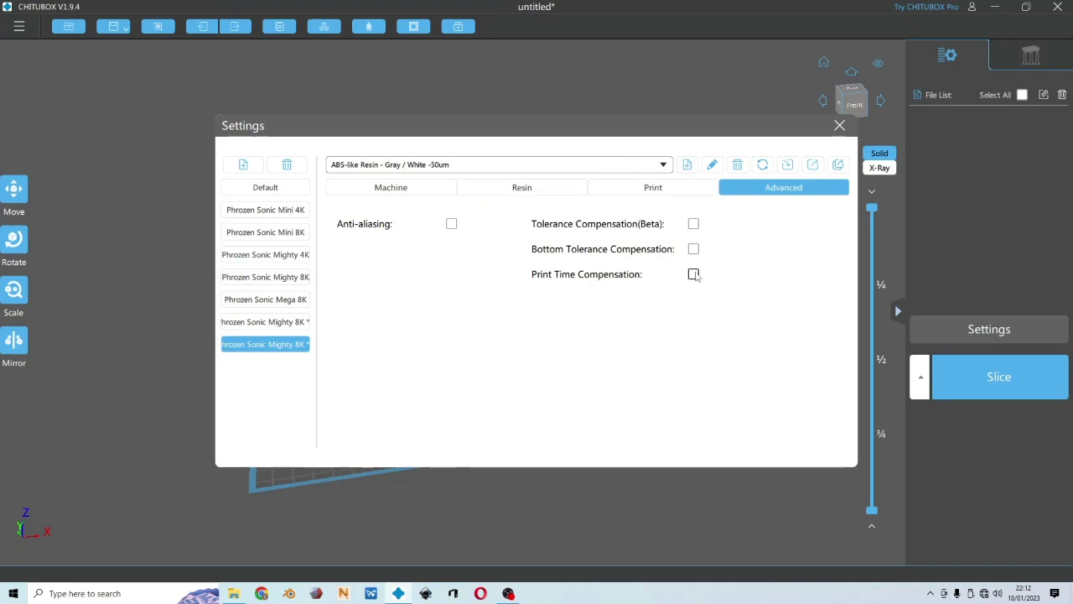
Tick Anti-aliasing at level 2 and Image Blur at 2 pixels, then return to Print parameters
{"action": "left_click", "coordinate": [452, 223]}
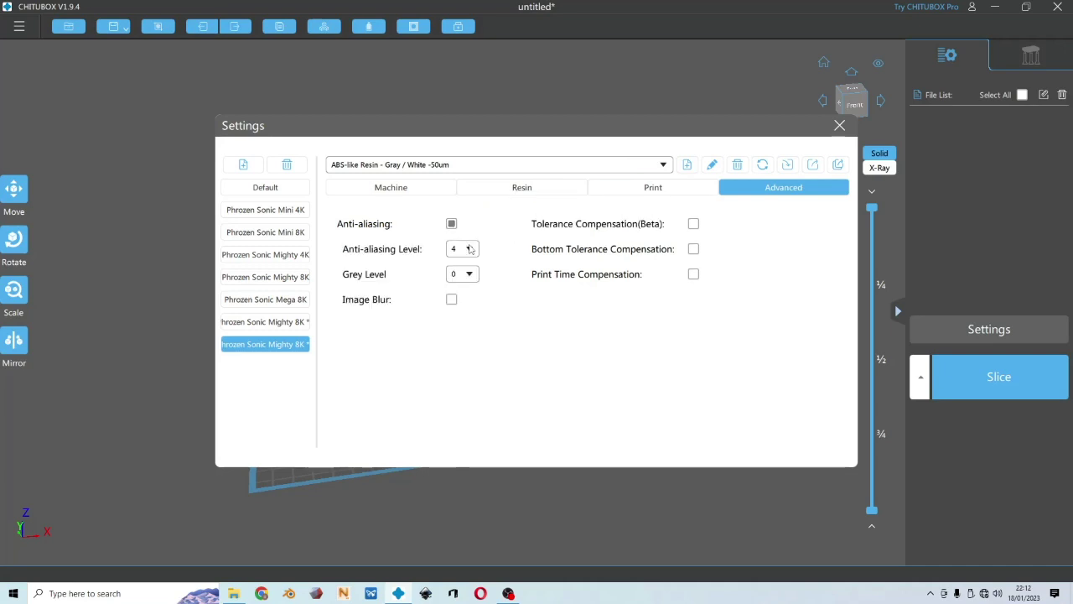
{"action": "left_click", "coordinate": [470, 249]}
{"action": "left_click", "coordinate": [461, 275]}
{"action": "mouse_move", "coordinate": [472, 282]}
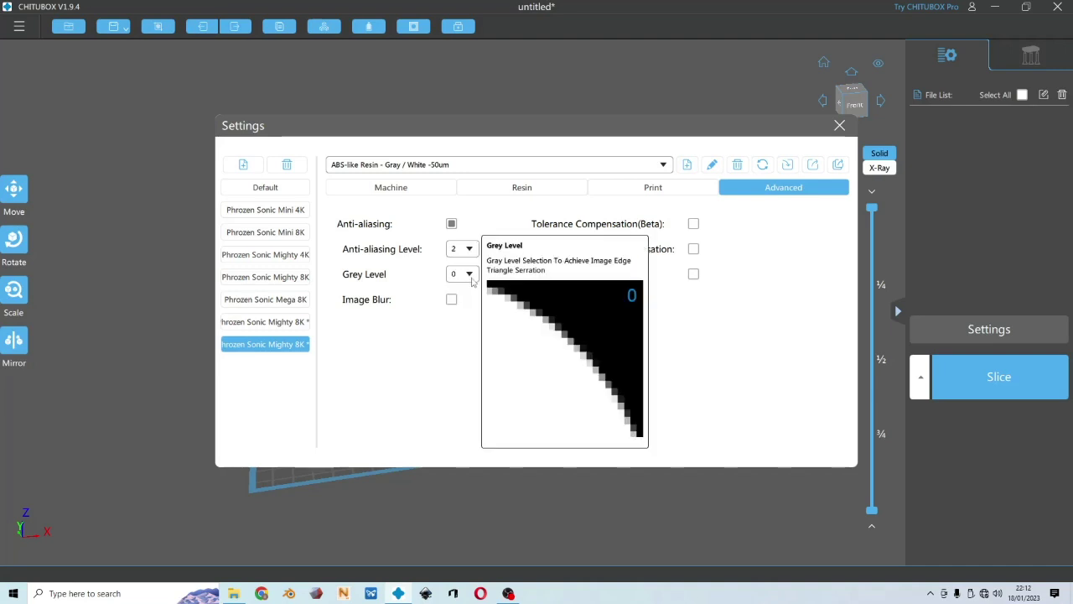
{"action": "left_click", "coordinate": [454, 300]}
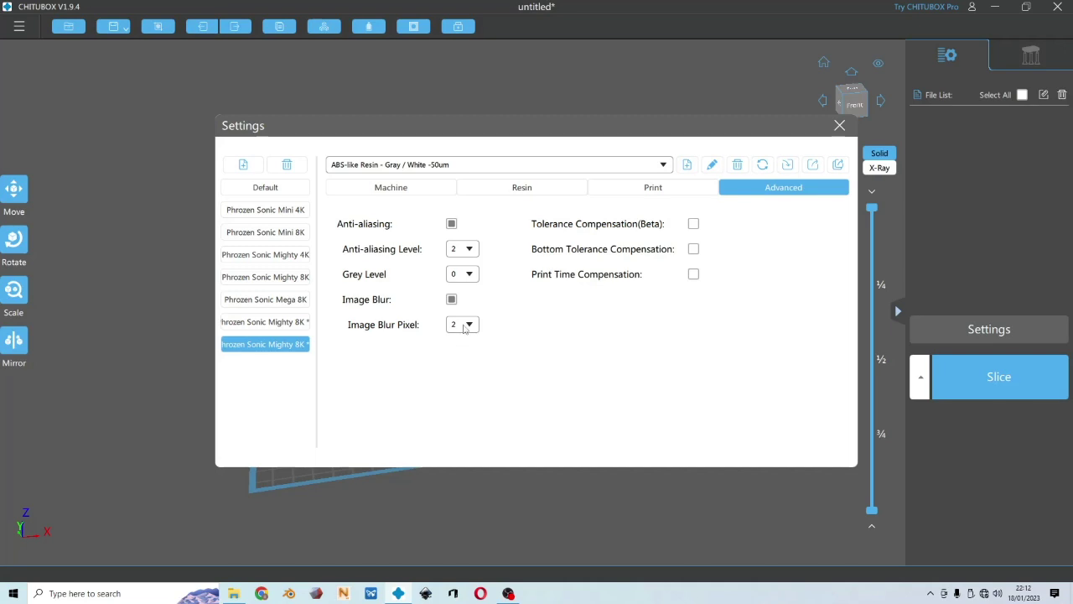
{"action": "left_click", "coordinate": [683, 188]}
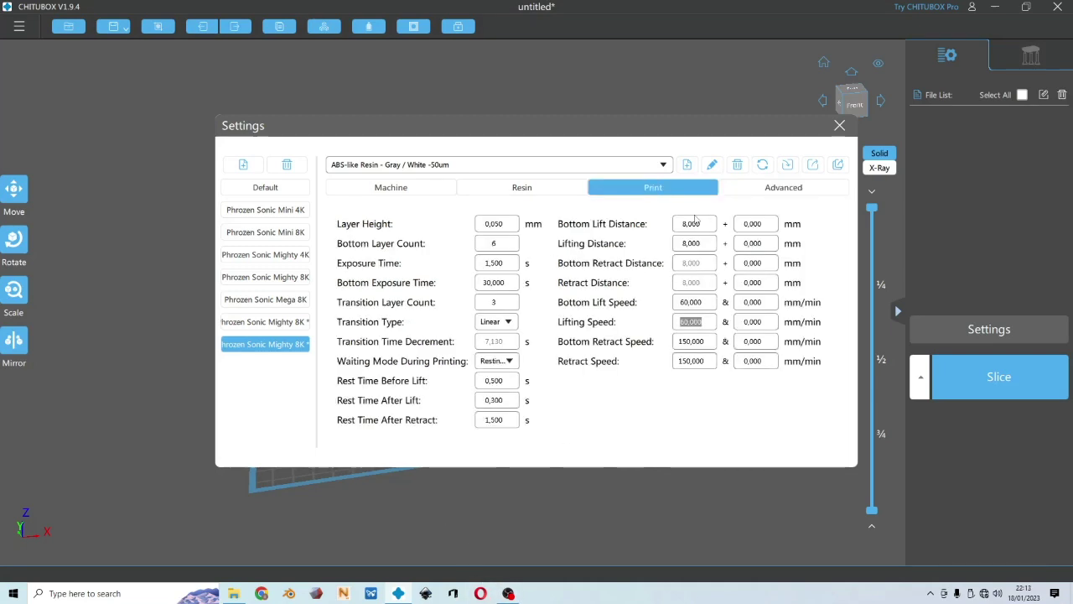
Load the 'test' resin profile from the resin profile list
{"action": "left_click", "coordinate": [711, 166]}
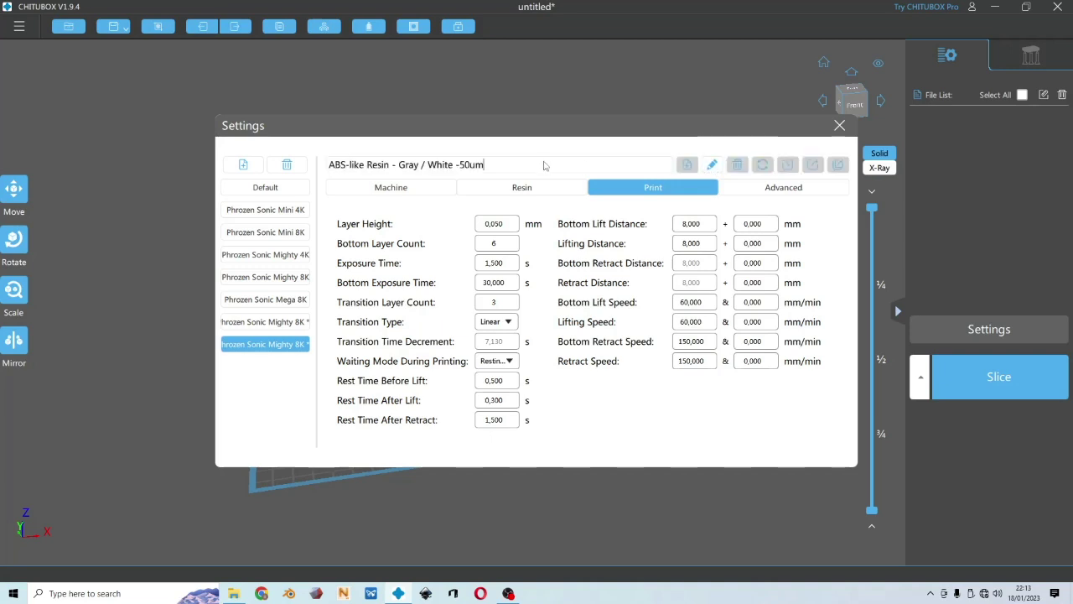
{"action": "key", "text": "BackSpace"}
{"action": "key", "text": "BackSpace"}
{"action": "key", "text": "BackSpace"}
{"action": "key", "text": "BackSpace"}
{"action": "key", "text": "BackSpace"}
{"action": "key", "text": "BackSpace"}
{"action": "key", "text": "BackSpace"}
{"action": "key", "text": "BackSpace"}
{"action": "key", "text": "BackSpace"}
{"action": "key", "text": "BackSpace"}
{"action": "key", "text": "BackSpace"}
{"action": "key", "text": "BackSpace"}
{"action": "key", "text": "BackSpace"}
{"action": "key", "text": "BackSpace"}
{"action": "key", "text": "BackSpace"}
{"action": "key", "text": "BackSpace"}
{"action": "key", "text": "BackSpace"}
{"action": "key", "text": "BackSpace"}
{"action": "key", "text": "BackSpace"}
{"action": "key", "text": "BackSpace"}
{"action": "type", "text": "tes"}
{"action": "key", "text": "Escape"}
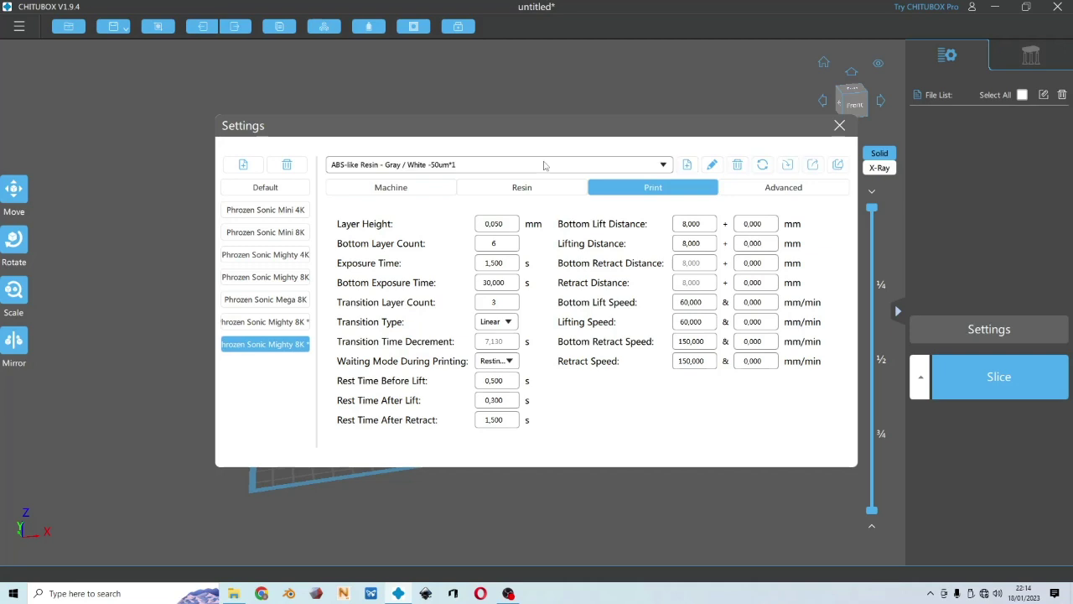
{"action": "left_click", "coordinate": [543, 166]}
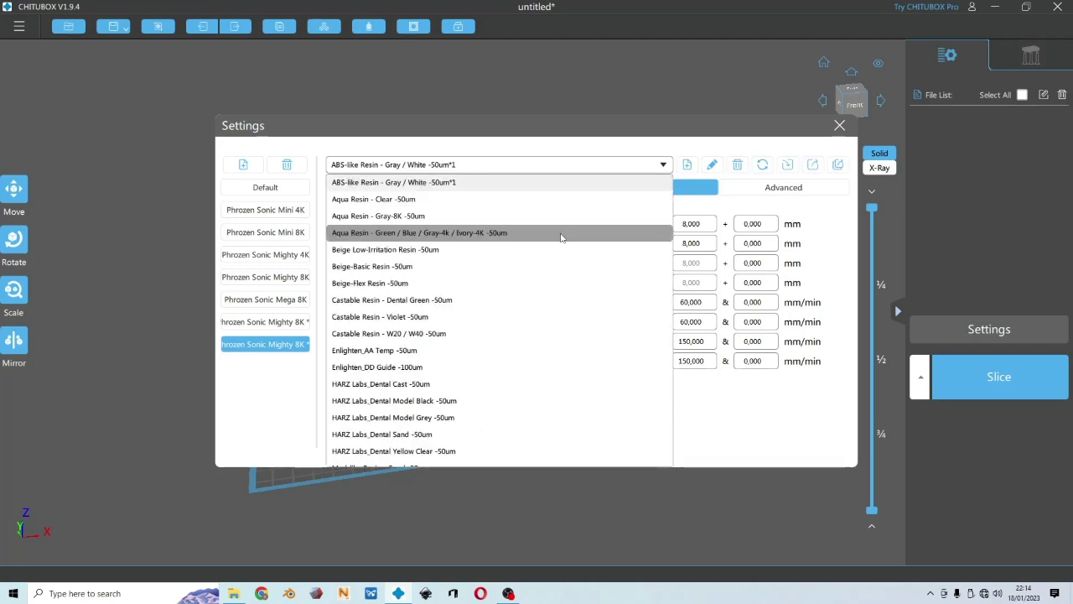
{"action": "scroll", "coordinate": [545, 249], "scroll_direction": "down", "scroll_amount": 2}
{"action": "scroll", "coordinate": [545, 248], "scroll_direction": "down", "scroll_amount": 5}
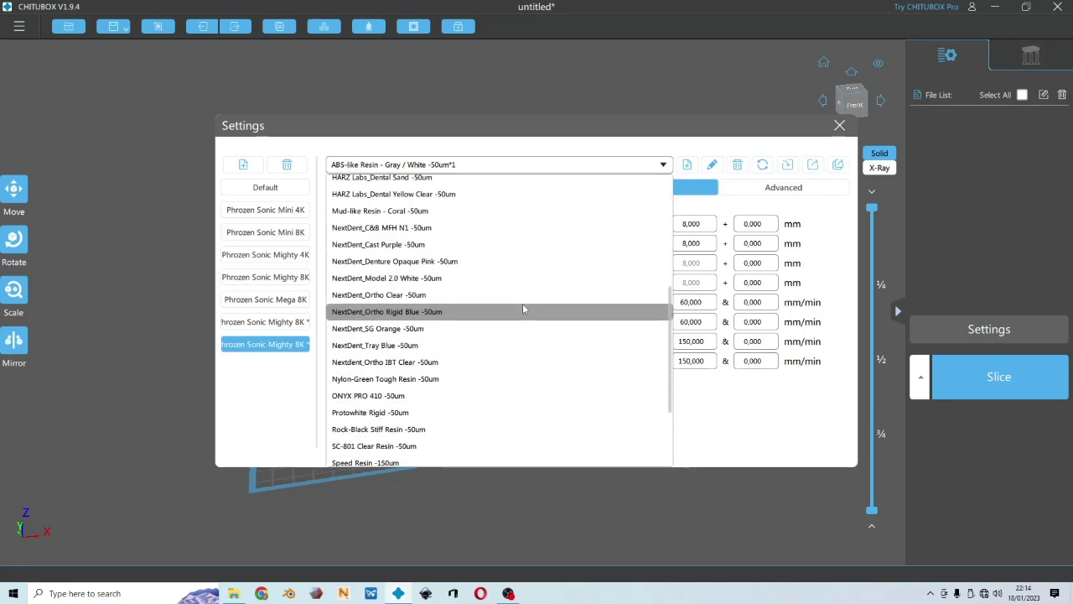
{"action": "scroll", "coordinate": [523, 308], "scroll_direction": "down", "scroll_amount": 1}
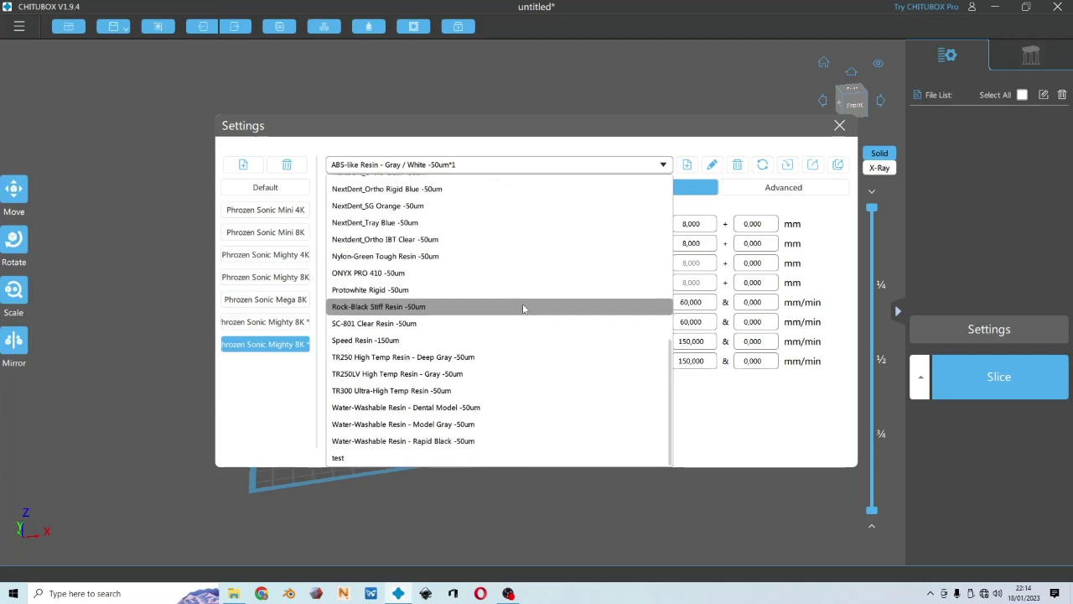
{"action": "left_click", "coordinate": [432, 457]}
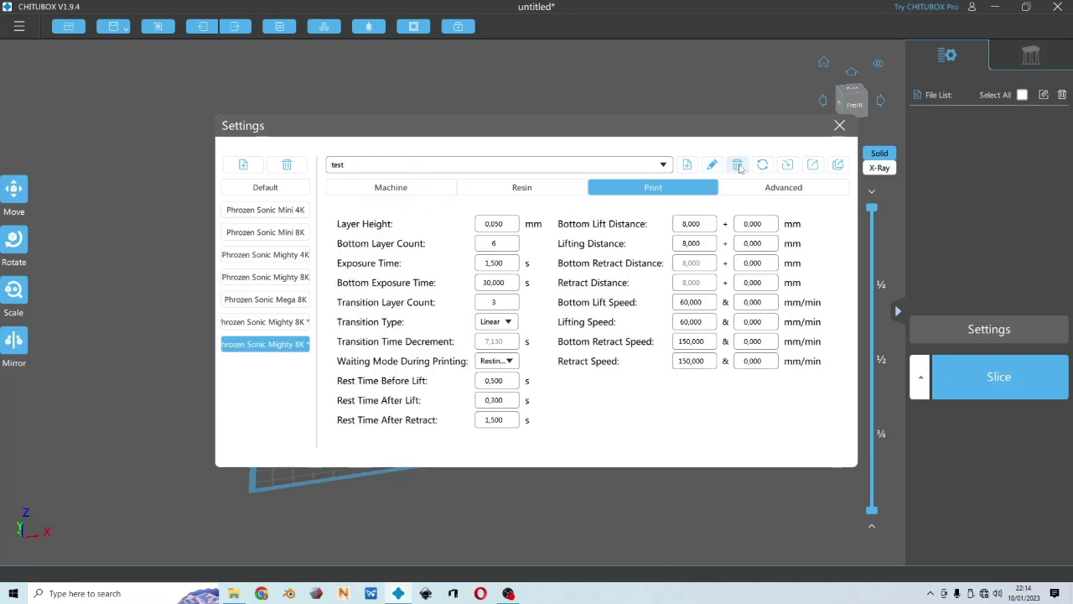
Delete the test profile and the following profiles until Nylon-Green Tough Resin -50um remains
{"action": "left_click", "coordinate": [737, 165]}
{"action": "left_click", "coordinate": [738, 165]}
{"action": "left_click", "coordinate": [738, 165]}
{"action": "left_click", "coordinate": [738, 166]}
{"action": "left_click", "coordinate": [738, 165]}
{"action": "left_click", "coordinate": [738, 165]}
{"action": "left_click", "coordinate": [738, 165]}
{"action": "left_click", "coordinate": [737, 165]}
{"action": "left_click", "coordinate": [737, 166]}
{"action": "left_click", "coordinate": [737, 165]}
{"action": "left_click", "coordinate": [737, 165]}
{"action": "left_click", "coordinate": [737, 165]}
{"action": "left_click", "coordinate": [737, 165]}
{"action": "left_click", "coordinate": [737, 165]}
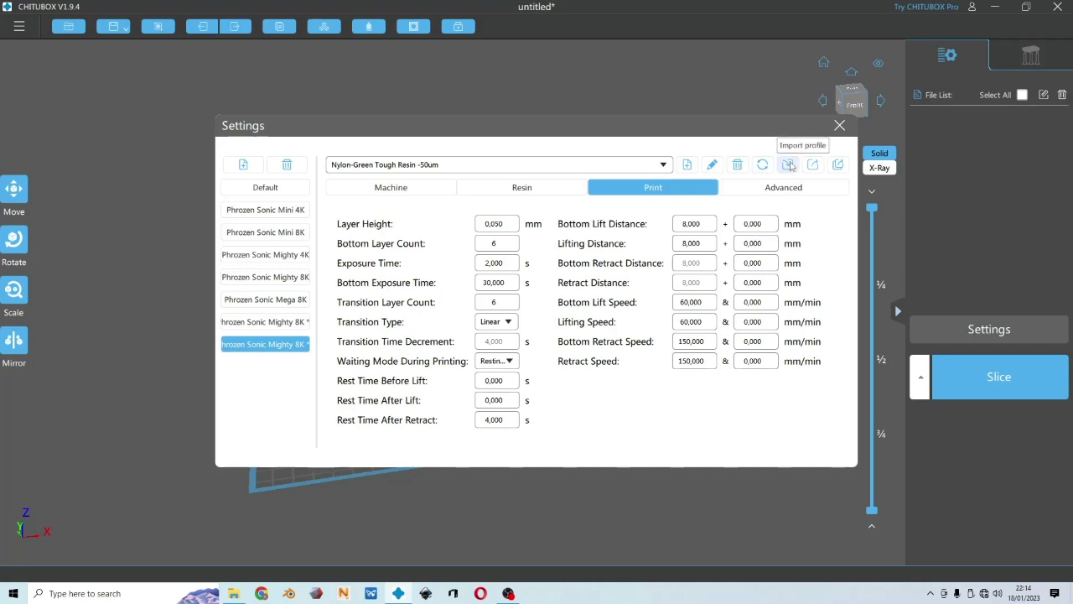
Import the Grey 8K 50um 6mm .cfg from D: software > Phrozen Sonic Mighty 8k > Chitu Profile
{"action": "left_click", "coordinate": [788, 166]}
{"action": "scroll", "coordinate": [279, 275], "scroll_direction": "down", "scroll_amount": 1}
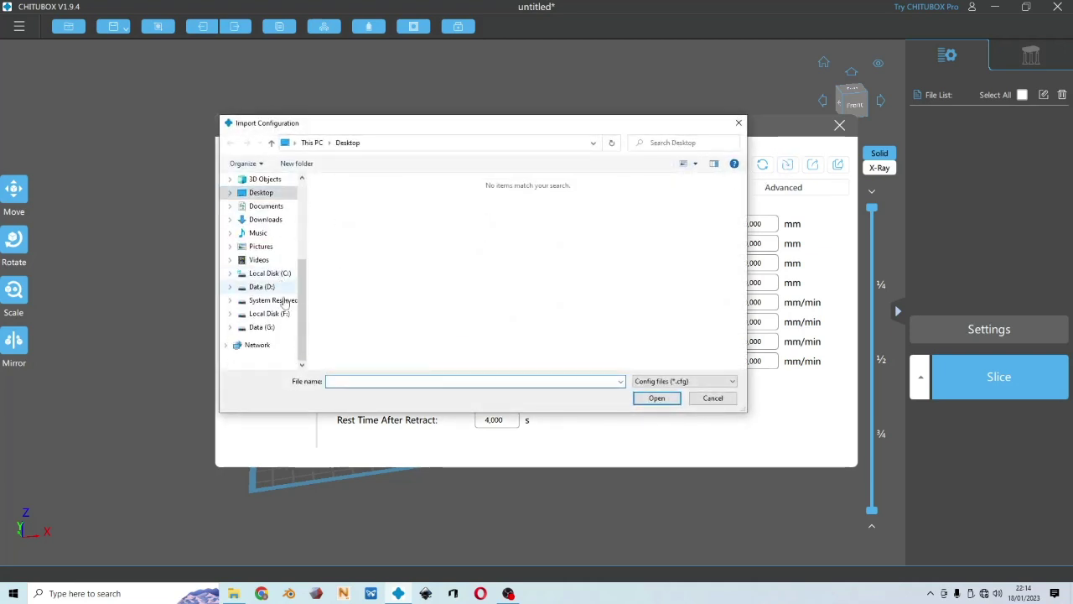
{"action": "left_click", "coordinate": [263, 287]}
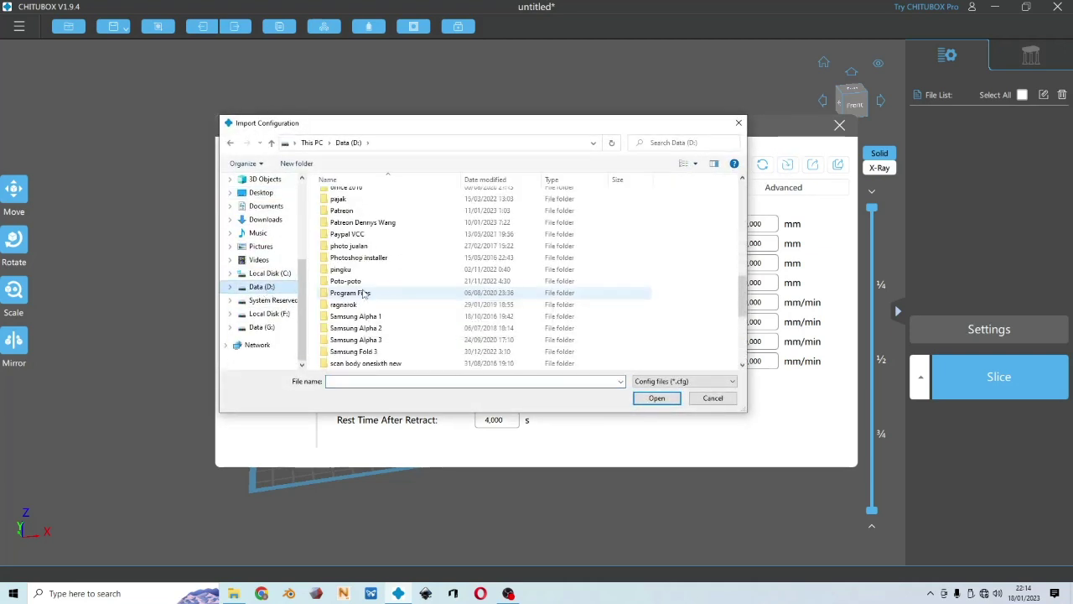
{"action": "scroll", "coordinate": [356, 314], "scroll_direction": "down", "scroll_amount": 3}
{"action": "double_click", "coordinate": [343, 304]}
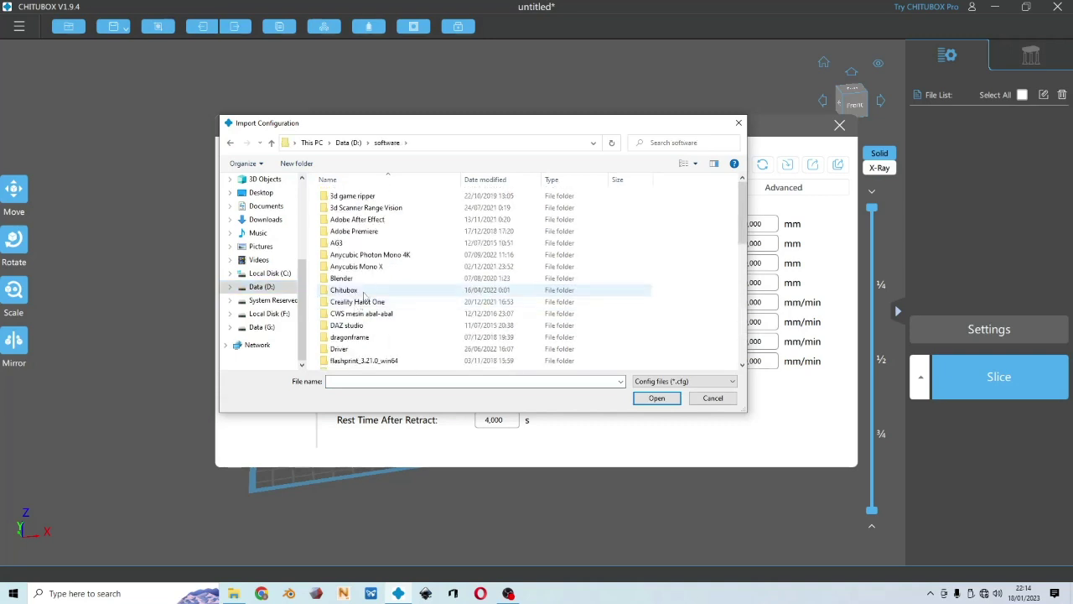
{"action": "scroll", "coordinate": [369, 260], "scroll_direction": "down", "scroll_amount": 12}
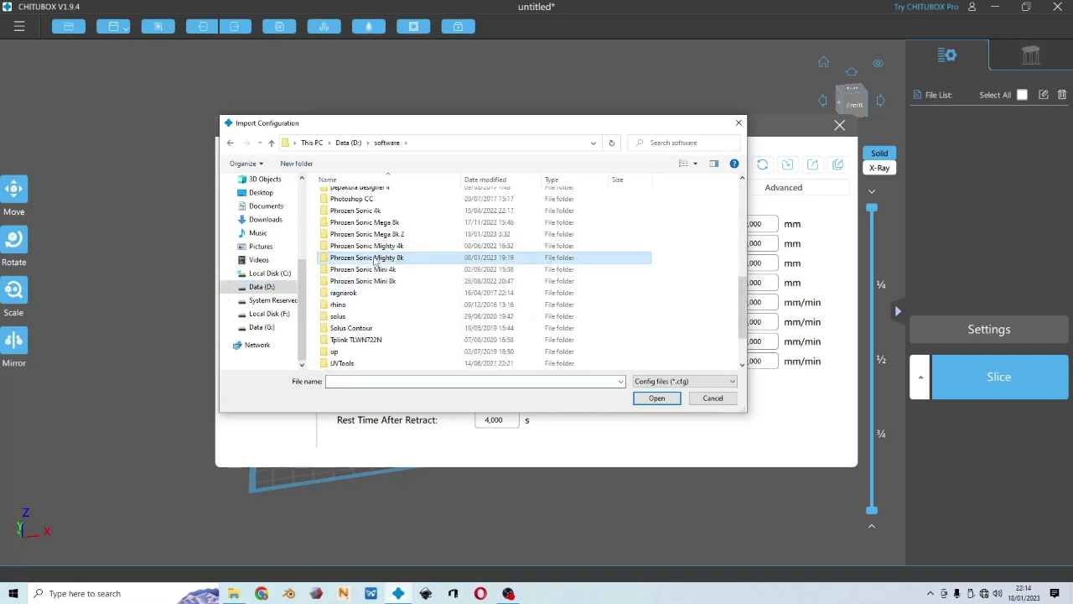
{"action": "double_click", "coordinate": [376, 257]}
{"action": "double_click", "coordinate": [371, 197]}
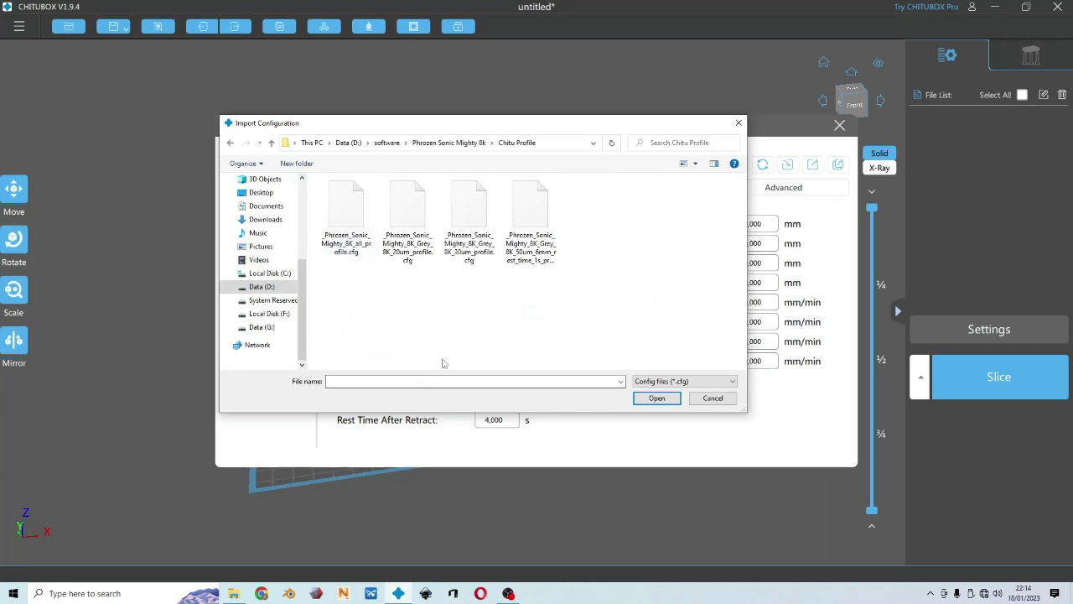
{"action": "double_click", "coordinate": [551, 220]}
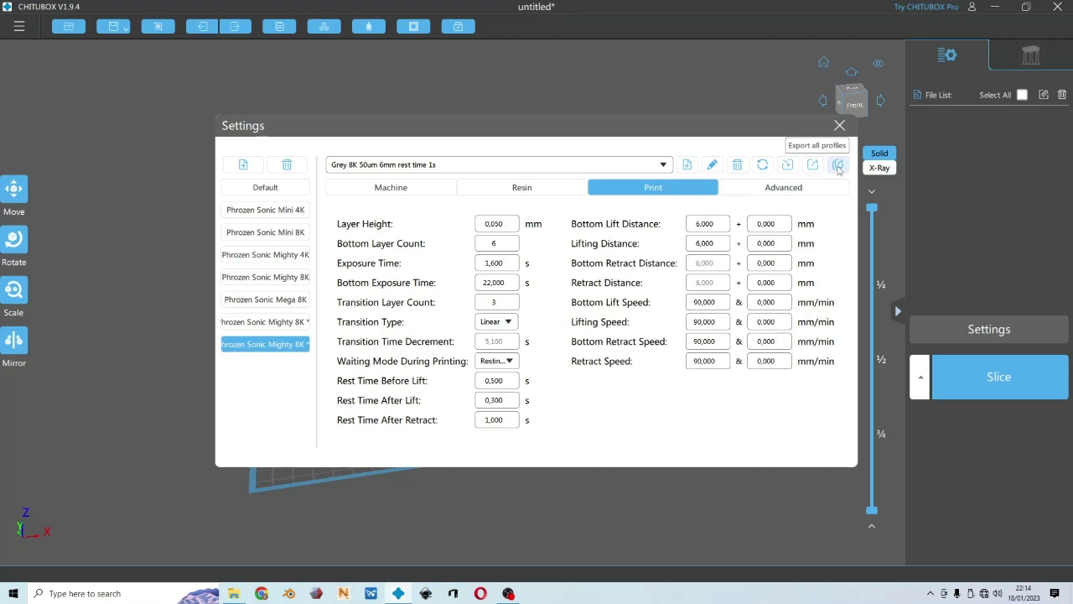
{"action": "left_click", "coordinate": [624, 166]}
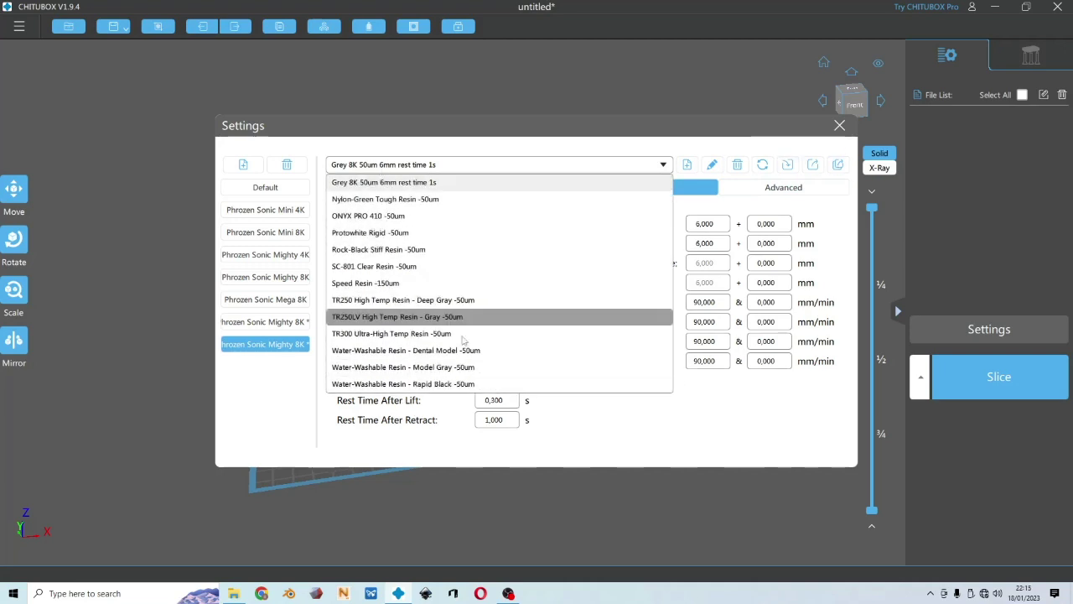
{"action": "left_click", "coordinate": [746, 414]}
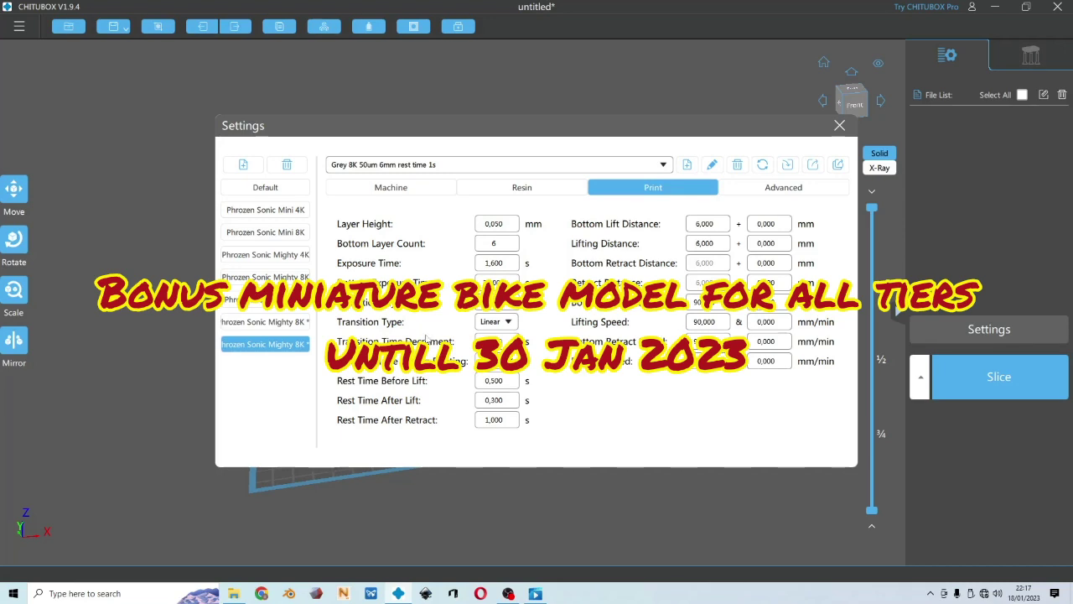
Close the printer settings and open the simple sphere model onto the build plate
{"action": "left_click", "coordinate": [839, 124]}
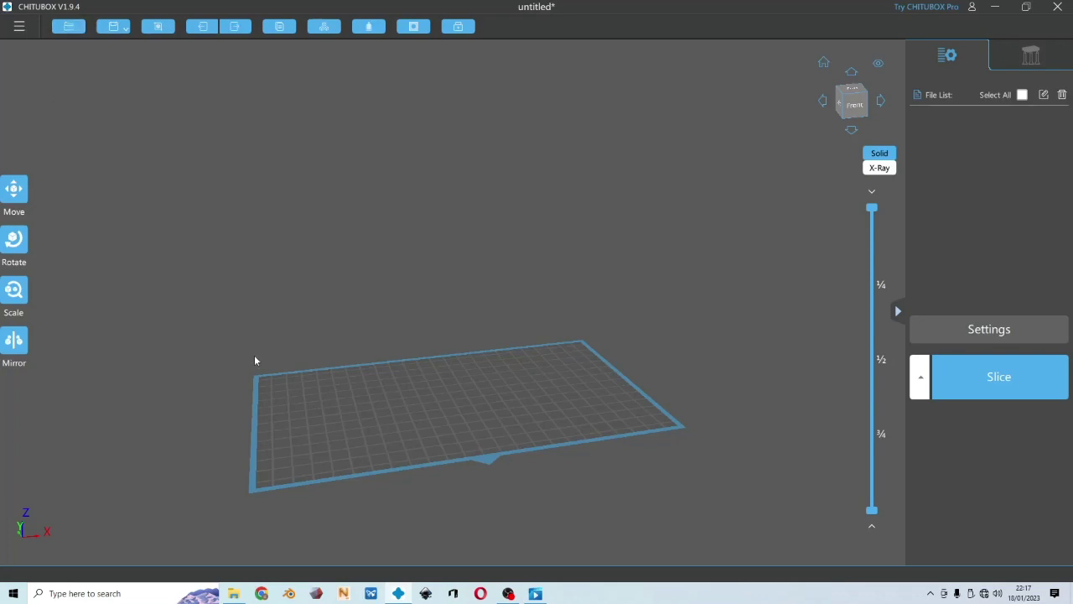
{"action": "left_click", "coordinate": [20, 26]}
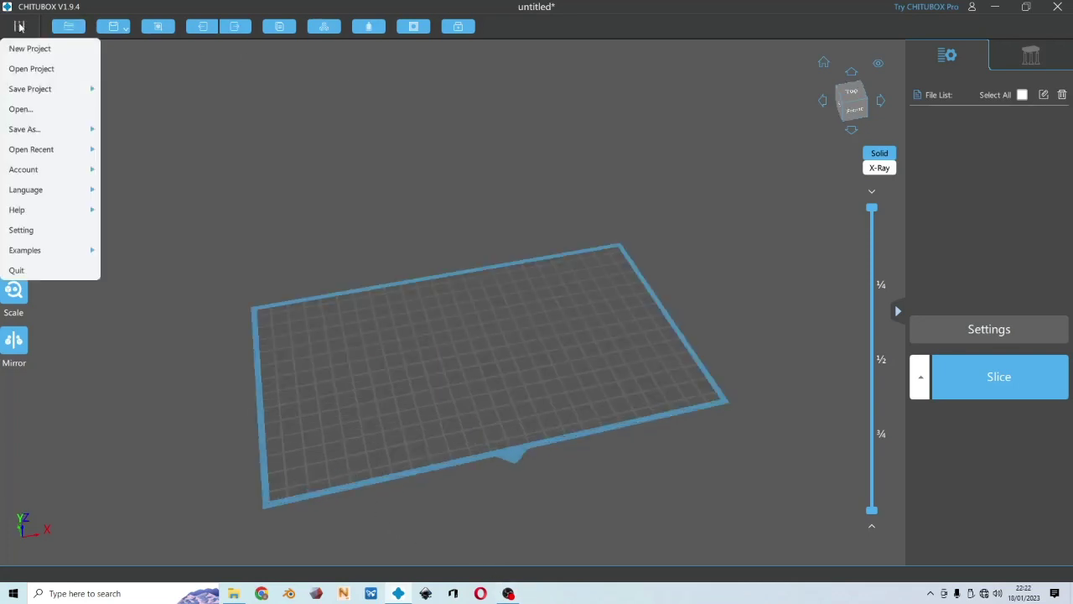
{"action": "left_click", "coordinate": [31, 112]}
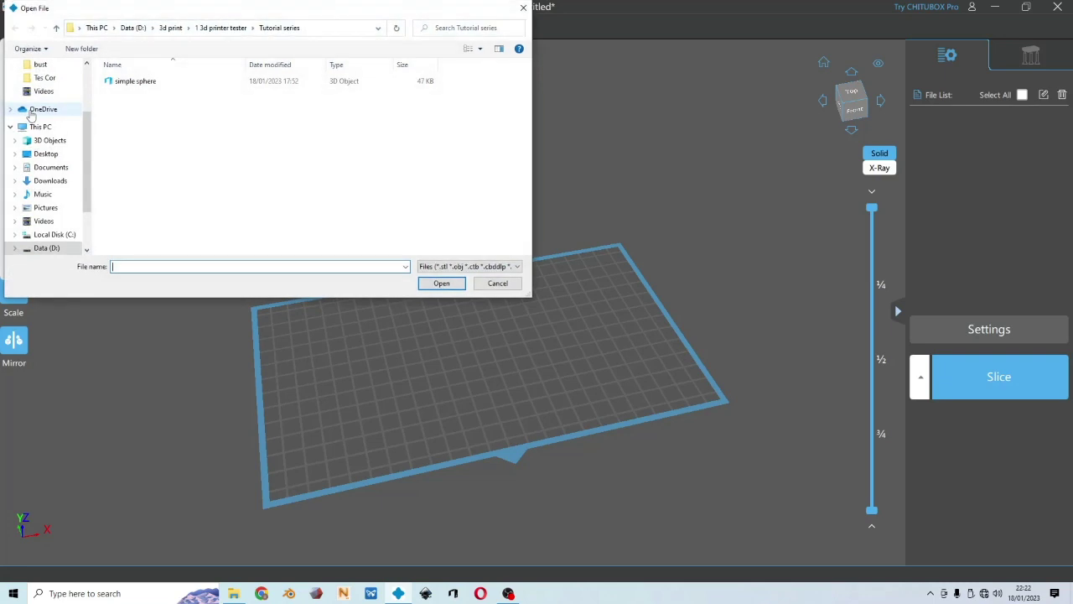
{"action": "double_click", "coordinate": [171, 82]}
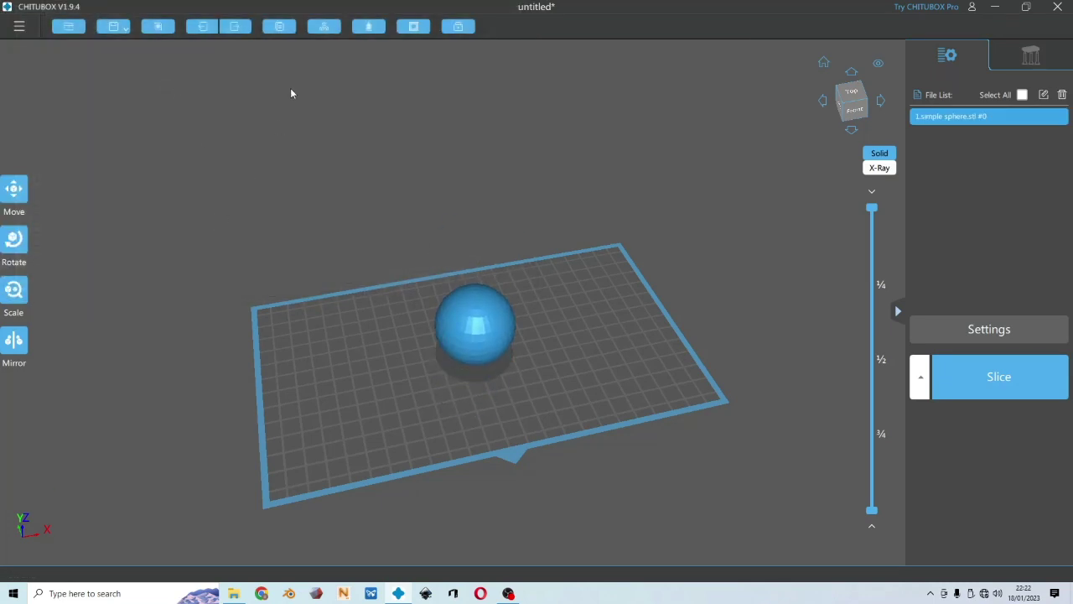
{"action": "left_click_drag", "start_coordinate": [529, 338], "coordinate": [511, 269]}
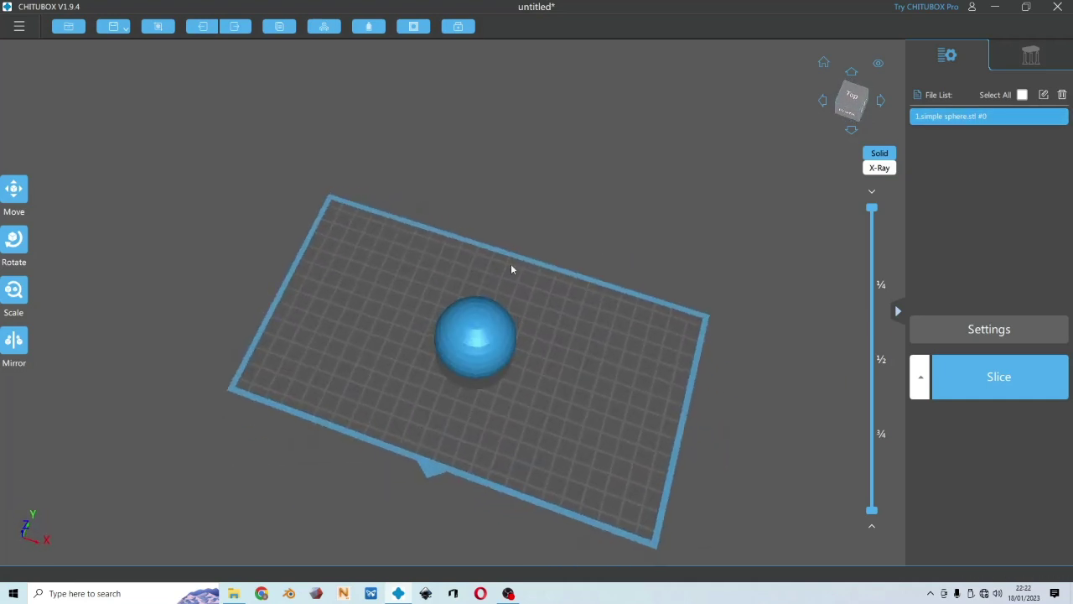
Copy the sphere three times and spread the four spheres apart on the plate
{"action": "left_click", "coordinate": [288, 27]}
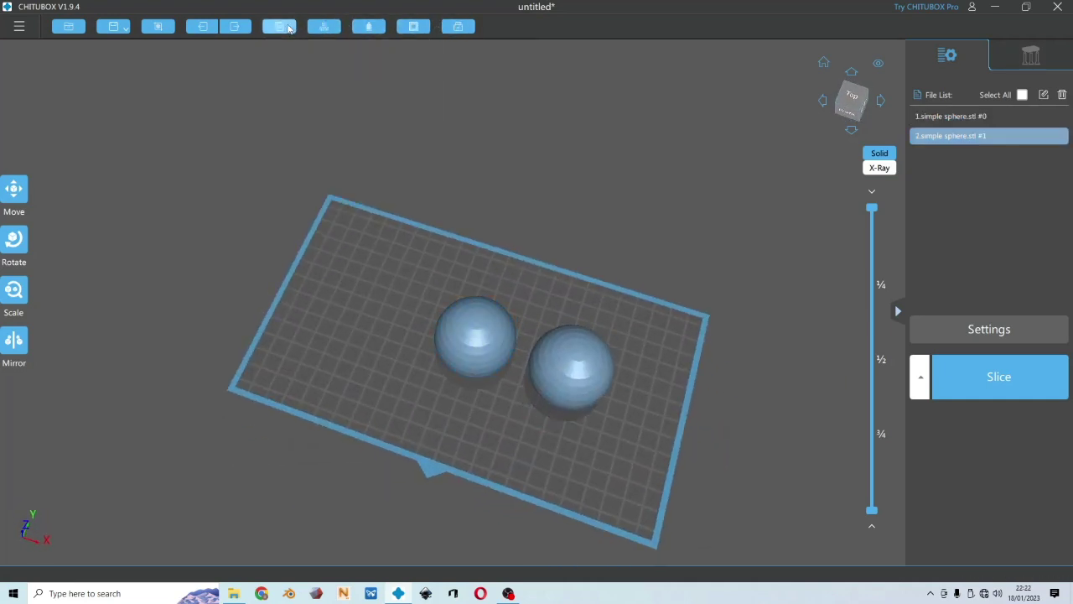
{"action": "left_click", "coordinate": [288, 27]}
{"action": "left_click", "coordinate": [288, 28]}
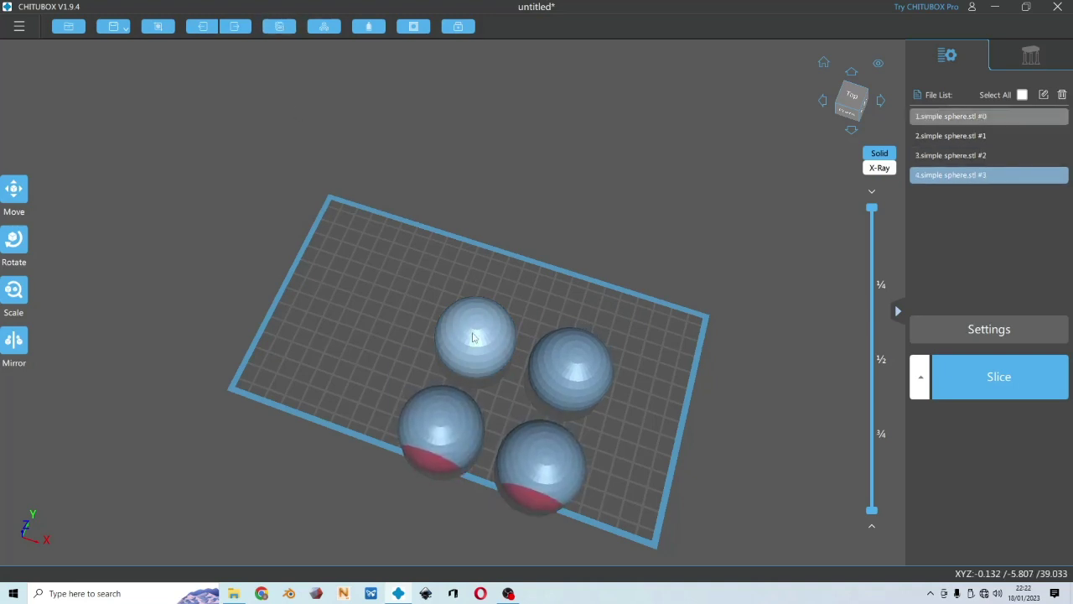
{"action": "left_click", "coordinate": [473, 339]}
{"action": "left_click_drag", "start_coordinate": [473, 340], "coordinate": [410, 273]}
{"action": "left_click_drag", "start_coordinate": [570, 369], "coordinate": [604, 336]}
{"action": "left_click_drag", "start_coordinate": [559, 440], "coordinate": [588, 394]}
{"action": "left_click_drag", "start_coordinate": [453, 423], "coordinate": [468, 386]}
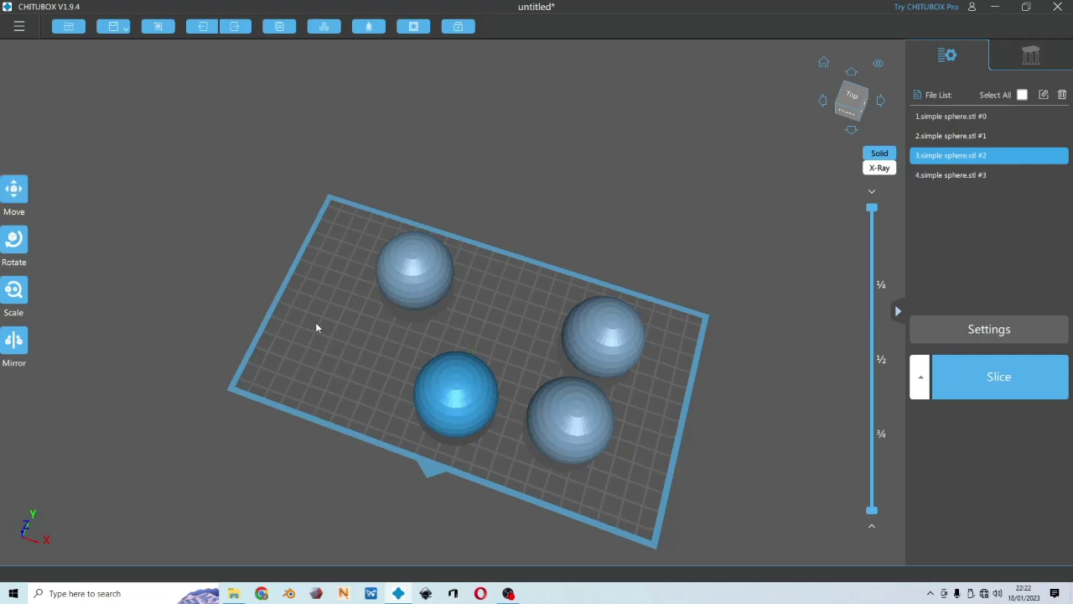
Auto-arrange the four spheres, trying row and grid layouts before settling on a centred group
{"action": "mouse_move", "coordinate": [322, 31]}
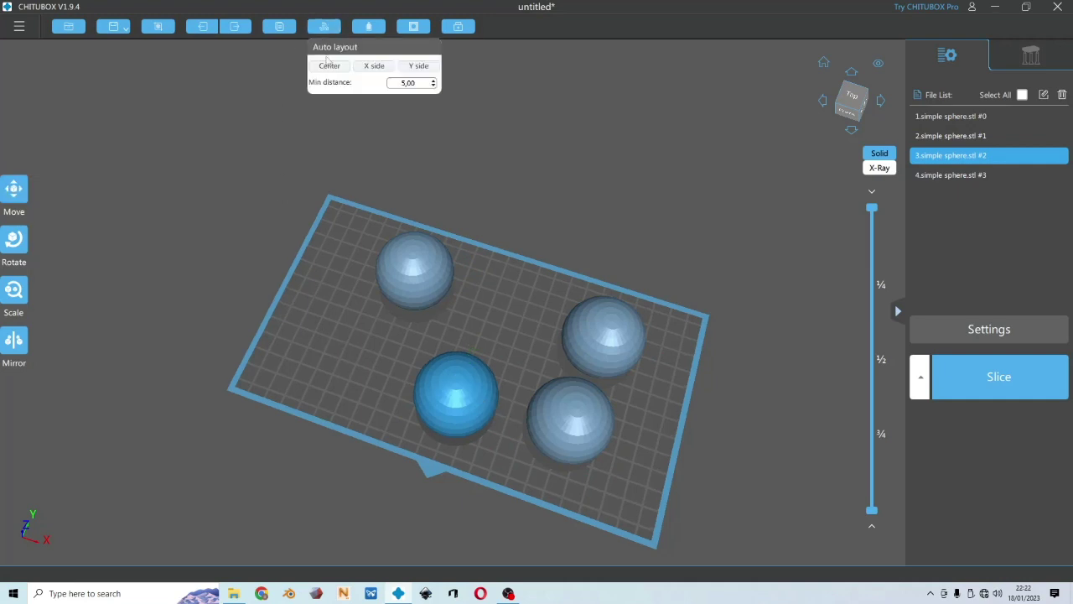
{"action": "left_click", "coordinate": [329, 67]}
{"action": "left_click", "coordinate": [372, 67]}
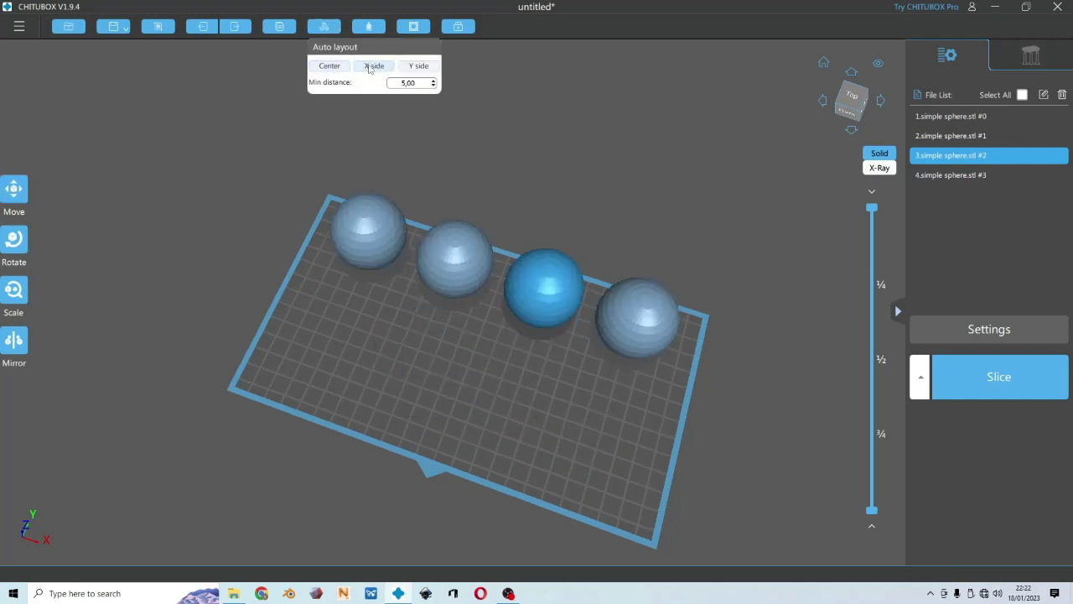
{"action": "left_click", "coordinate": [419, 66]}
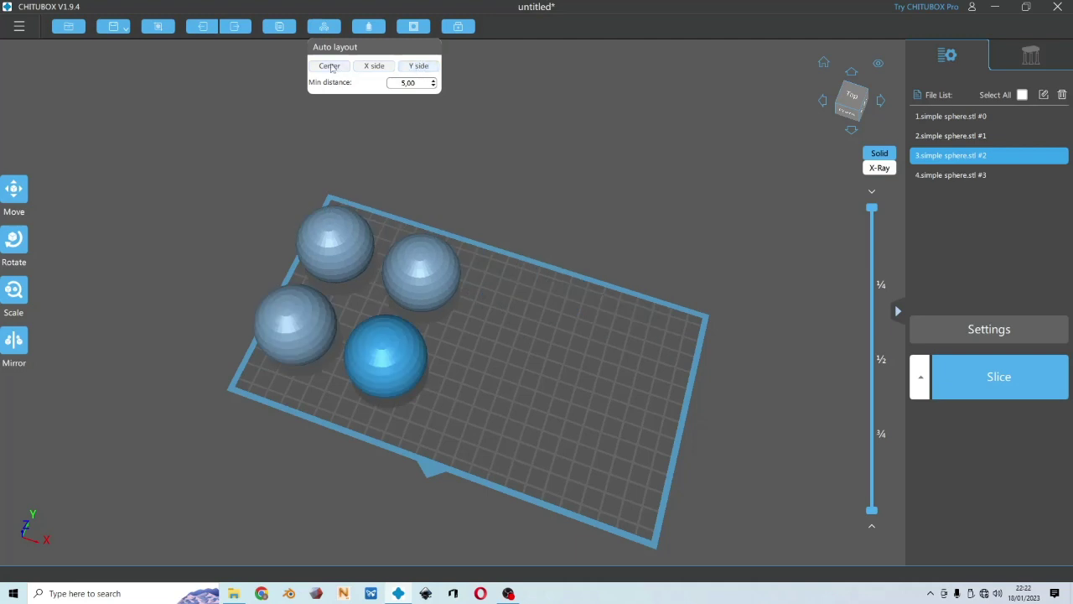
{"action": "left_click", "coordinate": [330, 67]}
{"action": "left_click", "coordinate": [369, 26]}
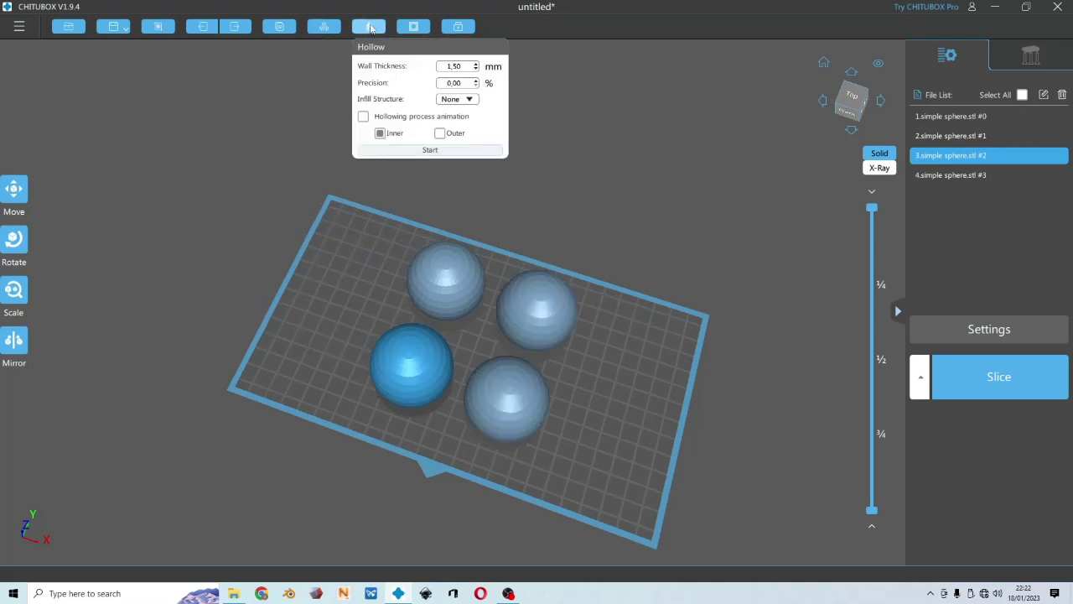
Start hollowing with a 1.5 mm wall and check the hollow shell in a layer cross-section
{"action": "left_click", "coordinate": [443, 151]}
{"action": "left_click_drag", "start_coordinate": [872, 208], "coordinate": [872, 333]}
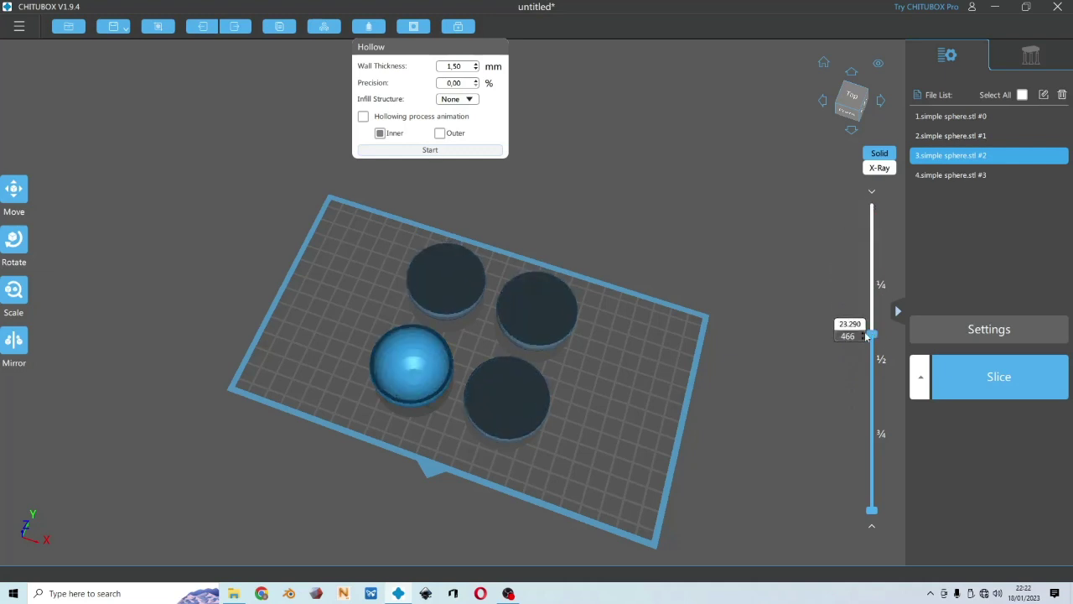
{"action": "scroll", "coordinate": [459, 362], "scroll_direction": "up", "scroll_amount": 5}
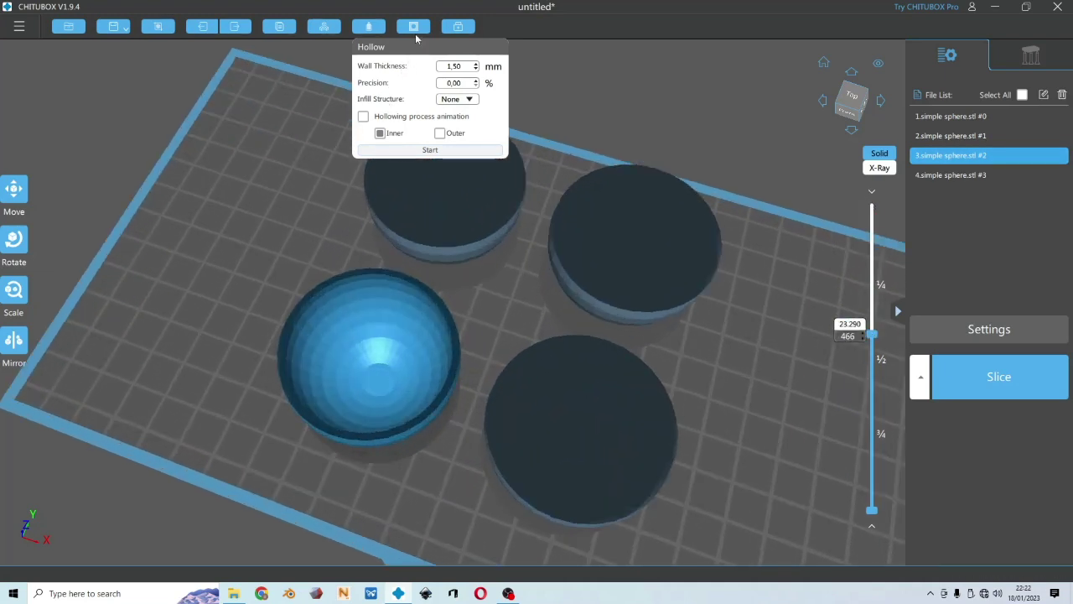
{"action": "left_click", "coordinate": [412, 28]}
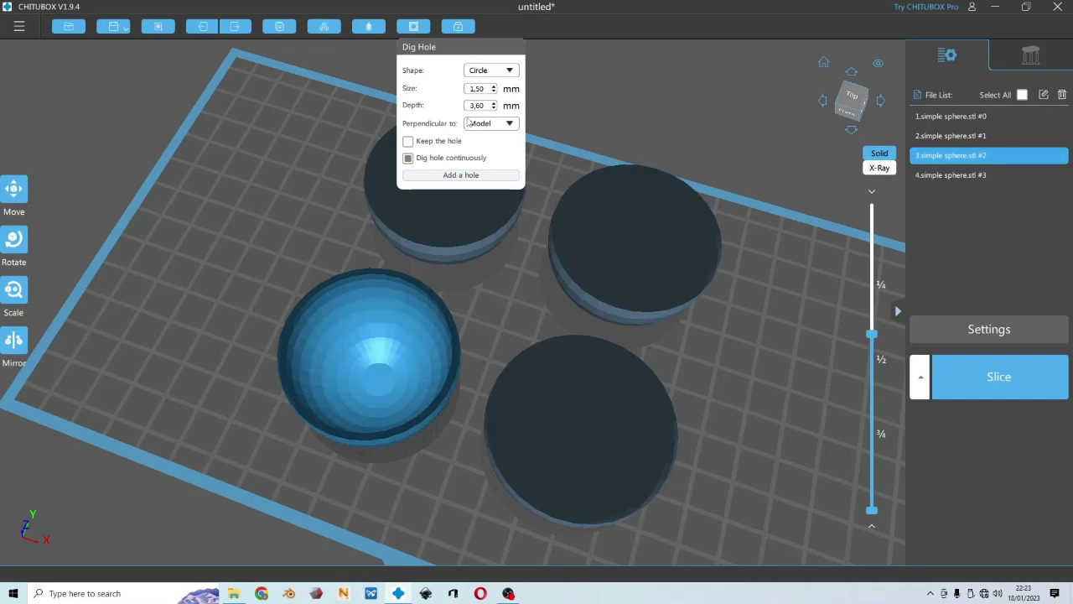
Dig a size-5 drain hole into the hollow sphere, then view all spheres whole again
{"action": "double_click", "coordinate": [485, 89]}
{"action": "type", "text": "5"}
{"action": "left_click", "coordinate": [379, 381]}
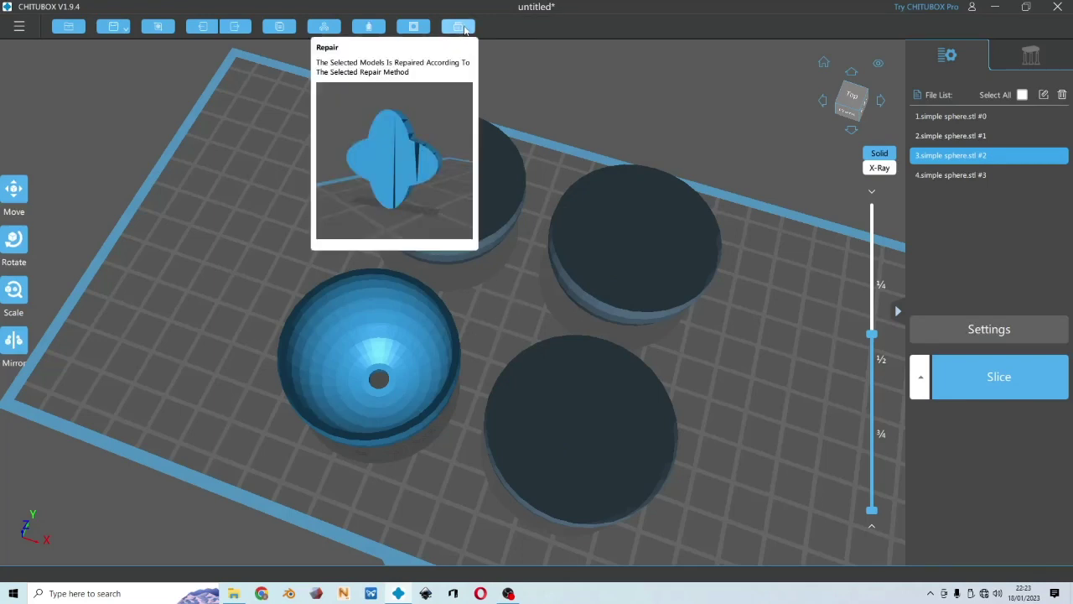
{"action": "left_click_drag", "start_coordinate": [871, 335], "coordinate": [872, 207]}
{"action": "right_click_drag", "start_coordinate": [706, 395], "coordinate": [541, 374]}
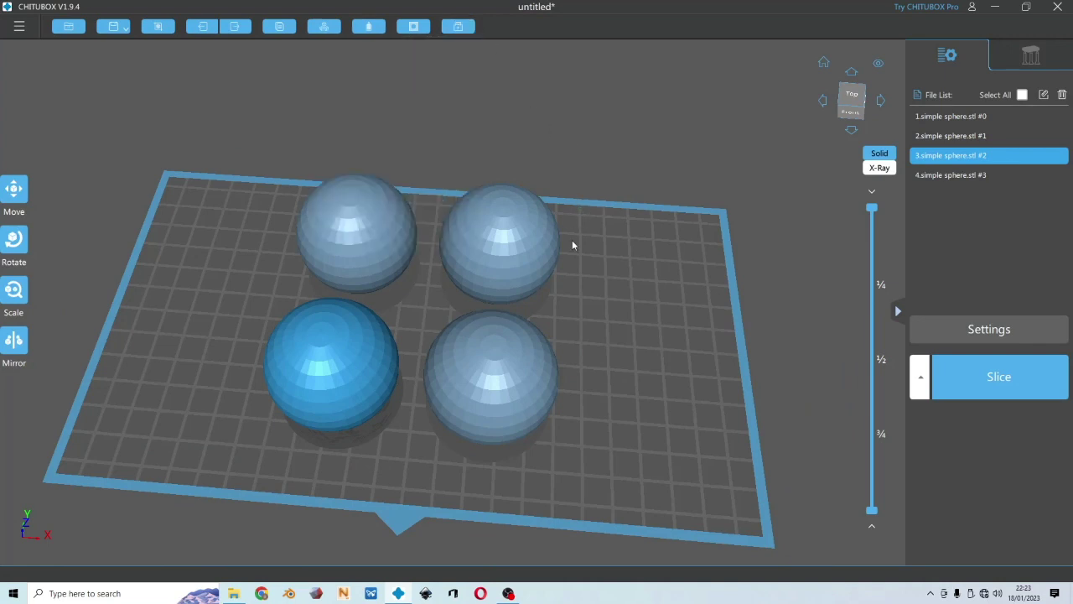
{"action": "right_click_drag", "start_coordinate": [573, 266], "coordinate": [305, 381]}
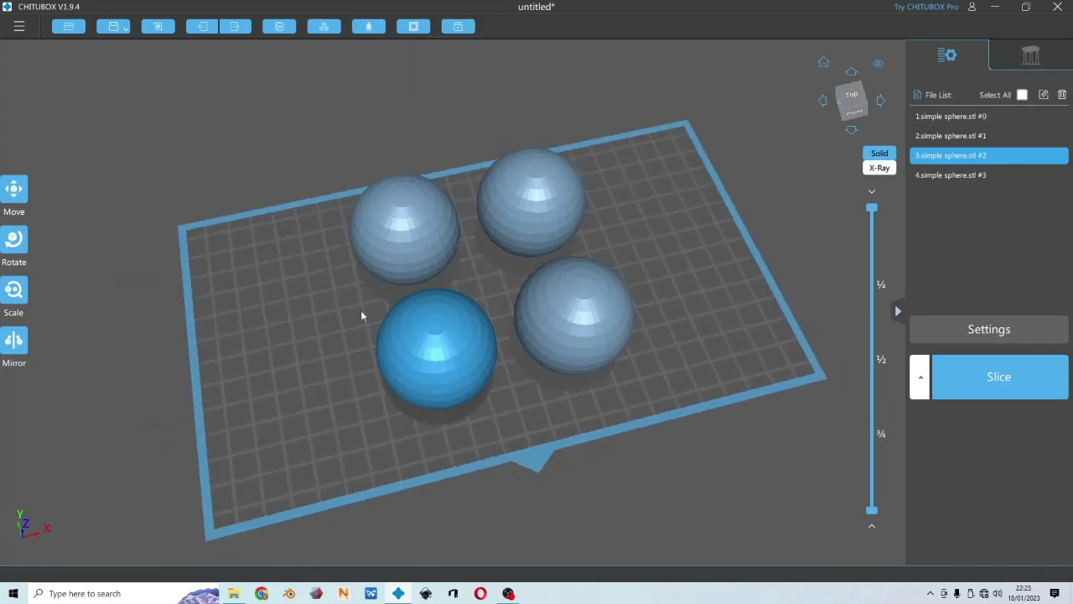
Save the project containing all models as 'test'
{"action": "left_click", "coordinate": [18, 26]}
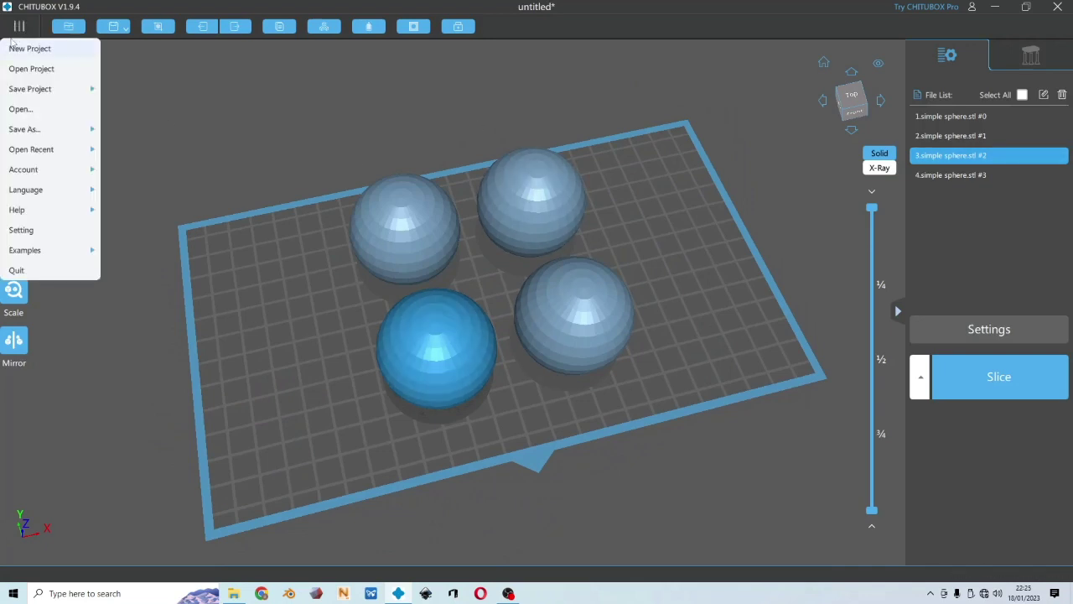
{"action": "mouse_move", "coordinate": [38, 93]}
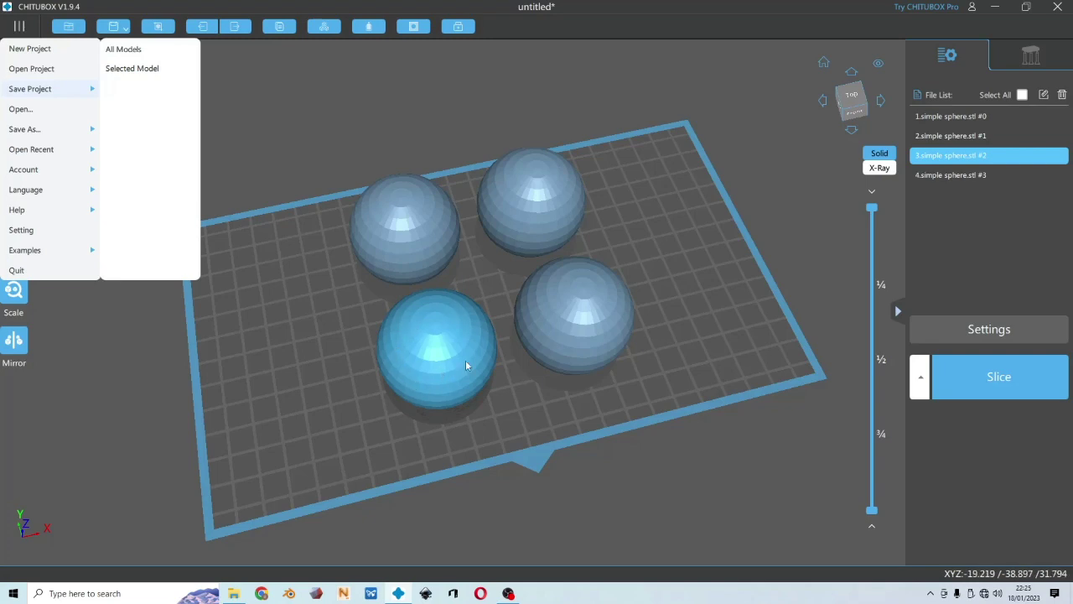
{"action": "left_click", "coordinate": [124, 49]}
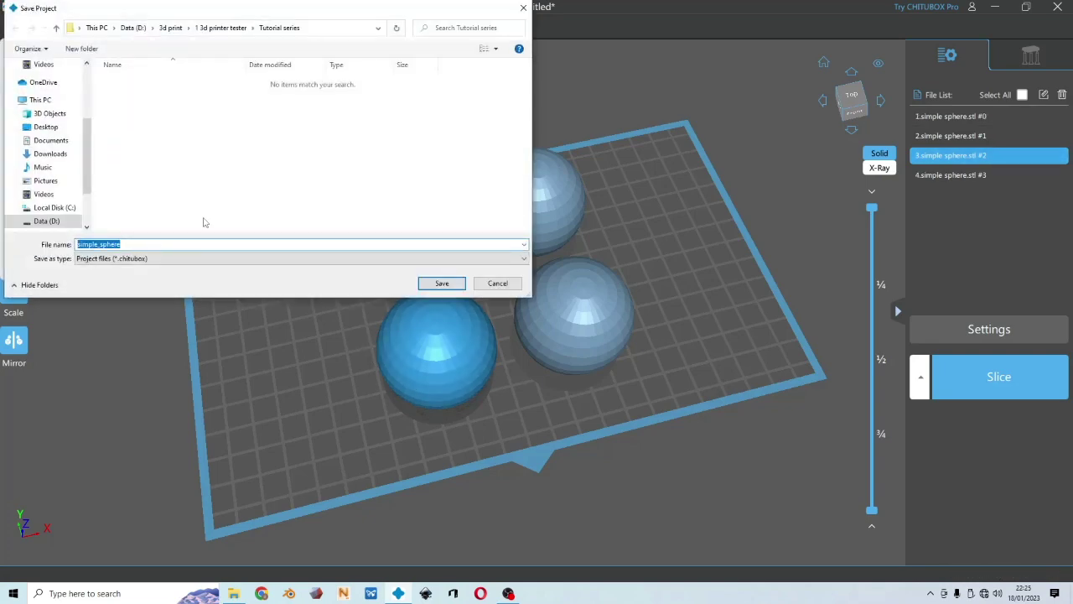
{"action": "type", "text": "test"}
{"action": "key", "text": "Return"}
Delete all four spheres from the build plate
{"action": "left_click", "coordinate": [221, 239]}
{"action": "left_click", "coordinate": [432, 229]}
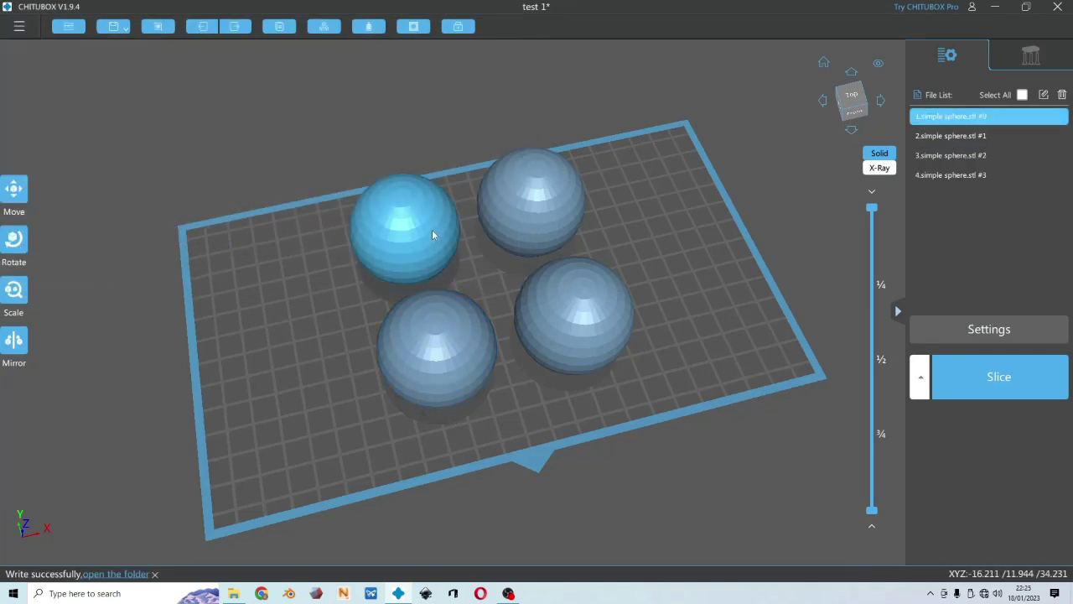
{"action": "key", "text": "Delete"}
{"action": "key", "text": "ctrl+a"}
{"action": "key", "text": "Delete"}
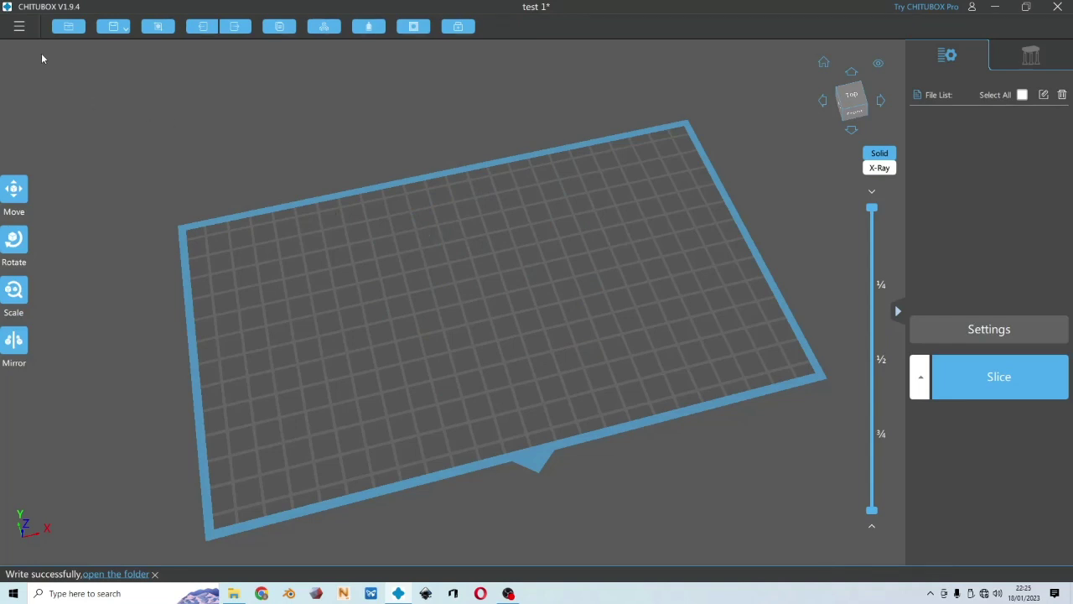
Reopen the saved test 1 project with its four spheres
{"action": "left_click", "coordinate": [18, 27]}
{"action": "left_click", "coordinate": [30, 68]}
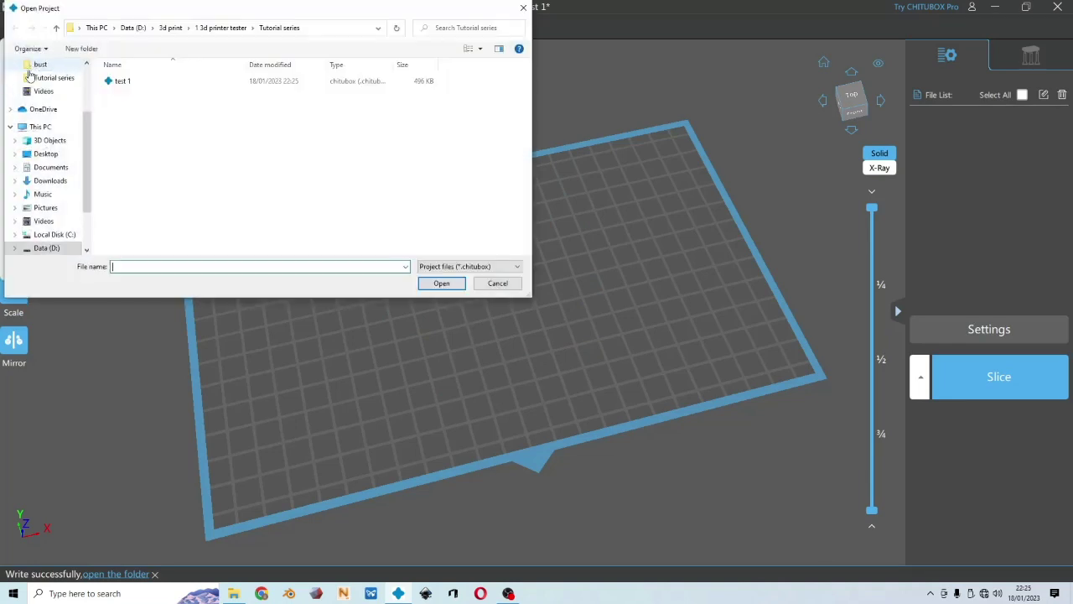
{"action": "double_click", "coordinate": [155, 82]}
{"action": "left_click", "coordinate": [396, 256]}
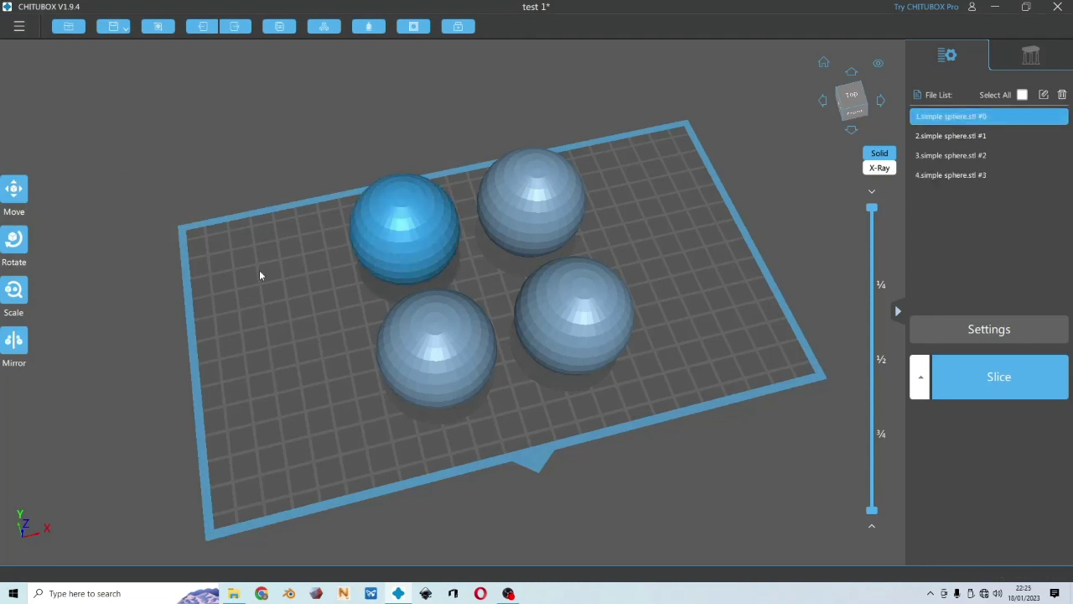
Browse the main menu and close it without saving or opening anything
{"action": "left_click", "coordinate": [20, 29]}
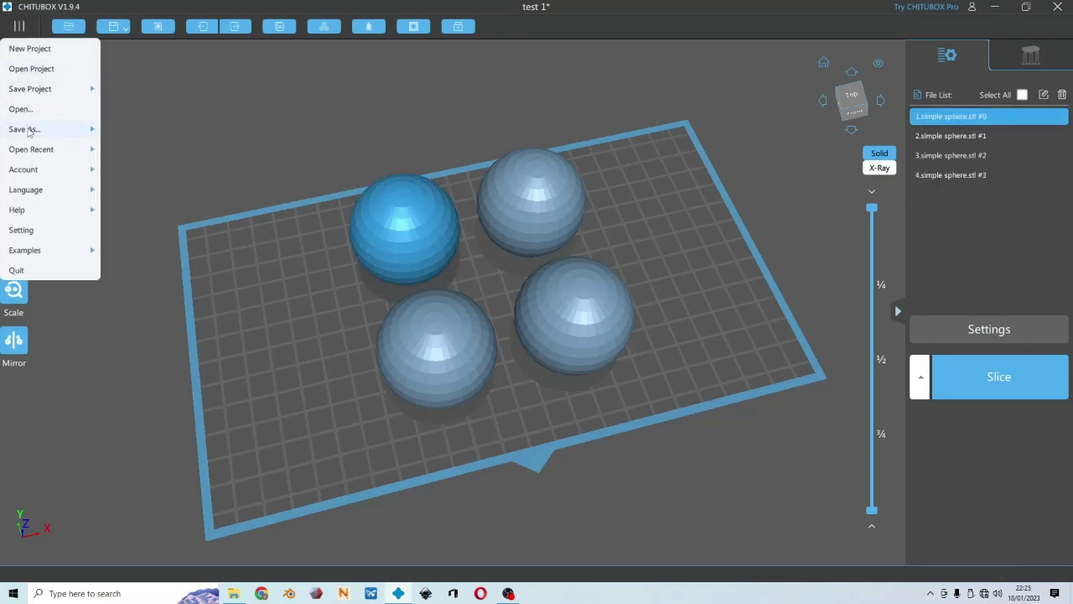
{"action": "mouse_move", "coordinate": [30, 131]}
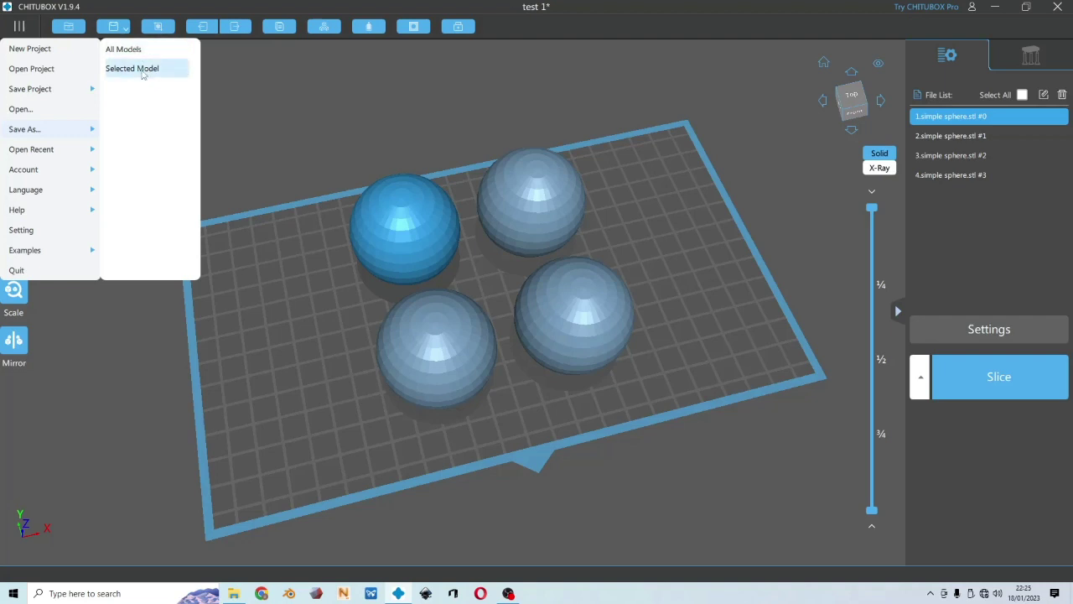
{"action": "left_click", "coordinate": [228, 139]}
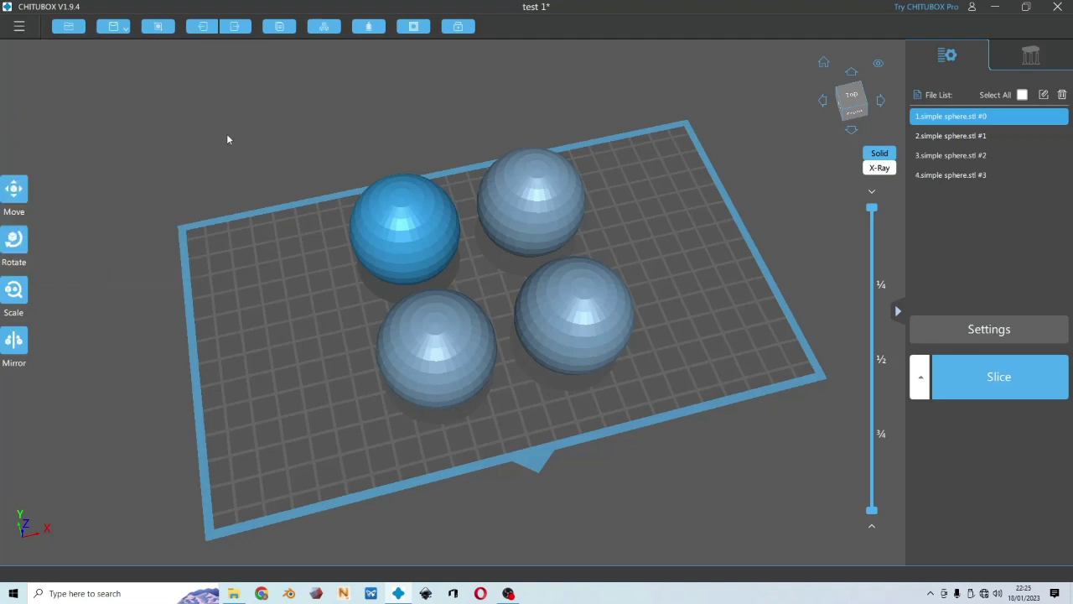
{"action": "left_click", "coordinate": [17, 26]}
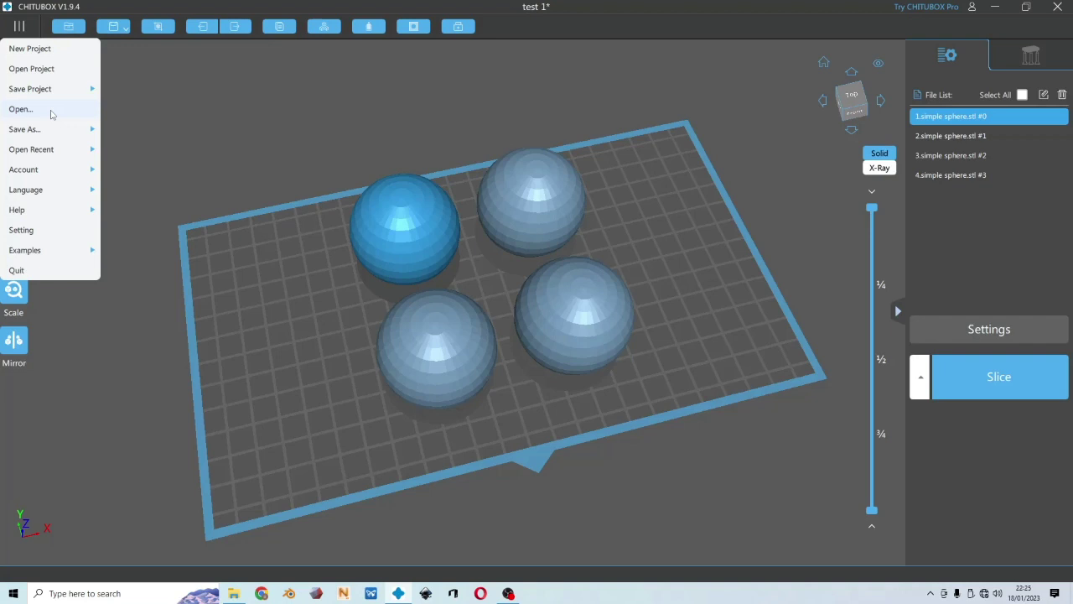
{"action": "left_click", "coordinate": [257, 318]}
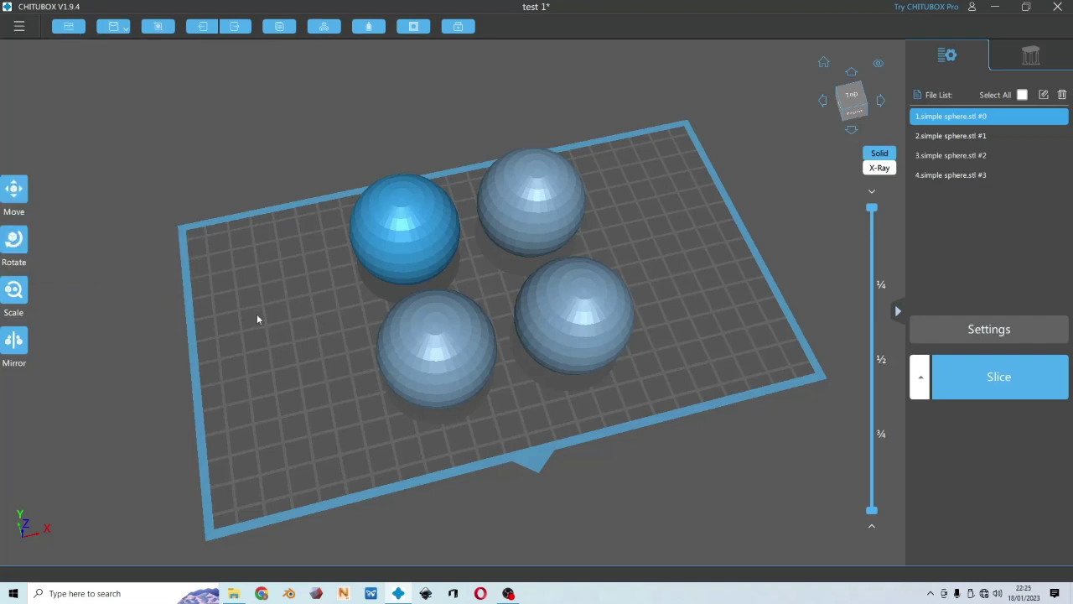
Select all four spheres and generate Heavy-preset platform supports for them
{"action": "left_click", "coordinate": [533, 214], "text": "ctrl"}
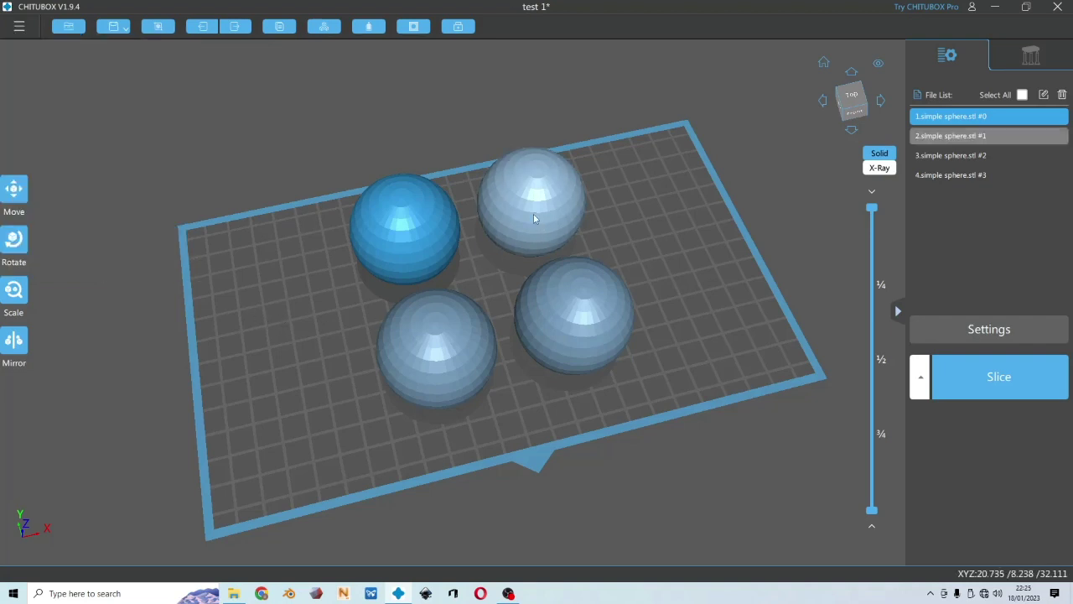
{"action": "left_click", "coordinate": [481, 312], "text": "ctrl"}
{"action": "left_click", "coordinate": [609, 315], "text": "ctrl"}
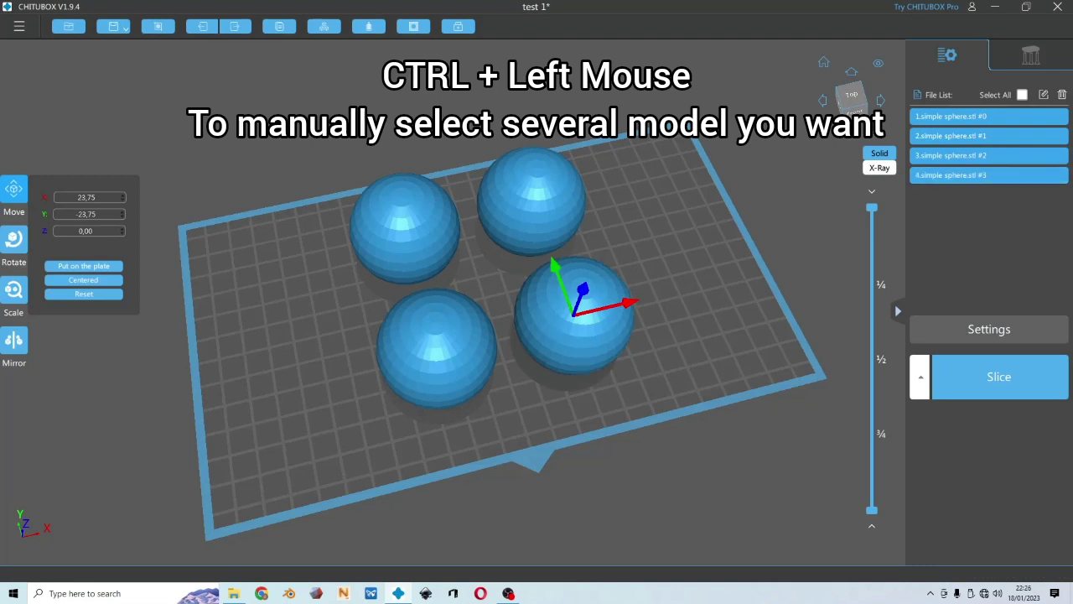
{"action": "left_click", "coordinate": [1030, 56]}
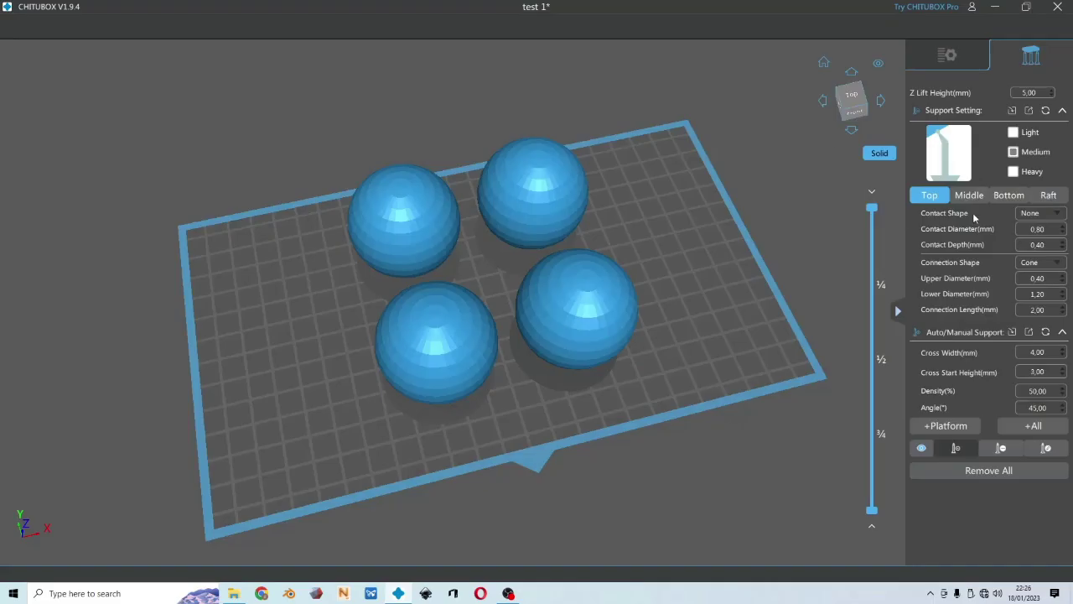
{"action": "left_click", "coordinate": [1013, 172]}
{"action": "left_click", "coordinate": [930, 431]}
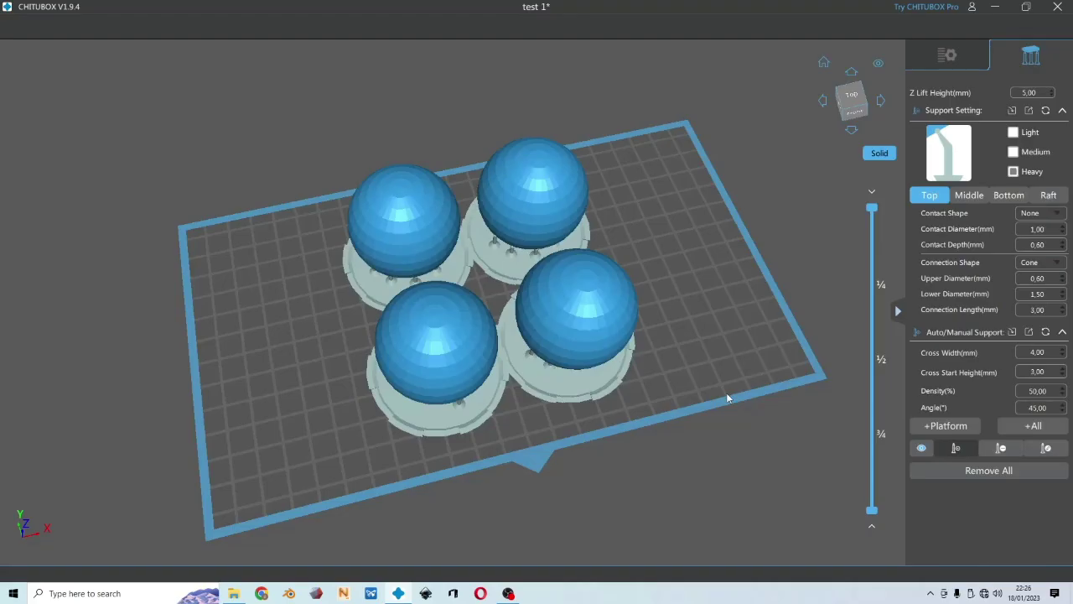
{"action": "left_click_drag", "start_coordinate": [568, 475], "coordinate": [727, 356]}
Slice the supported spheres, save them as test sphere.ctb, and show its folder
{"action": "key", "text": "Escape"}
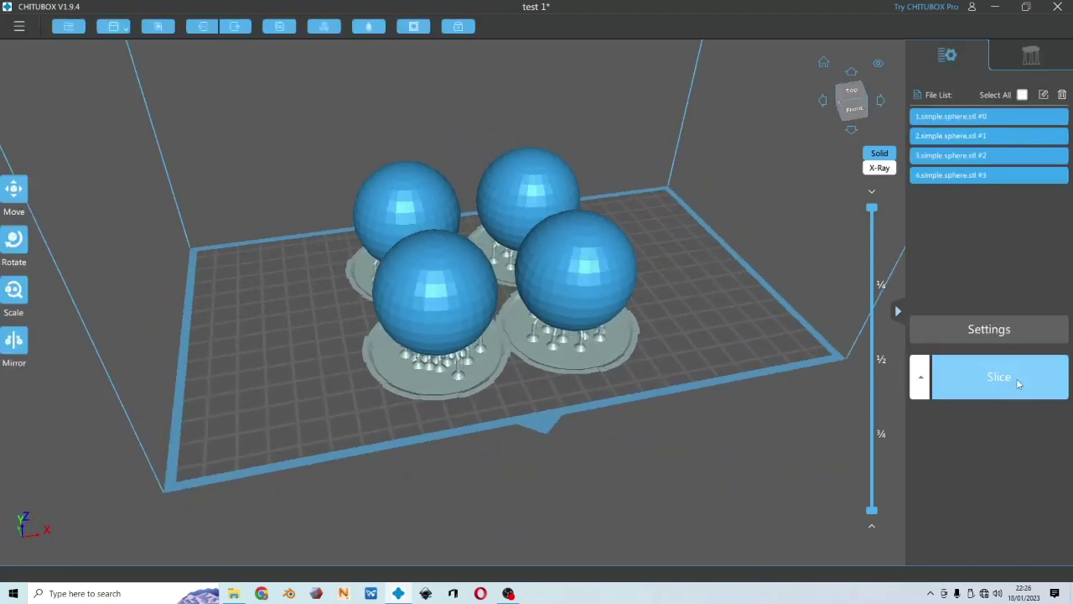
{"action": "left_click", "coordinate": [1012, 379]}
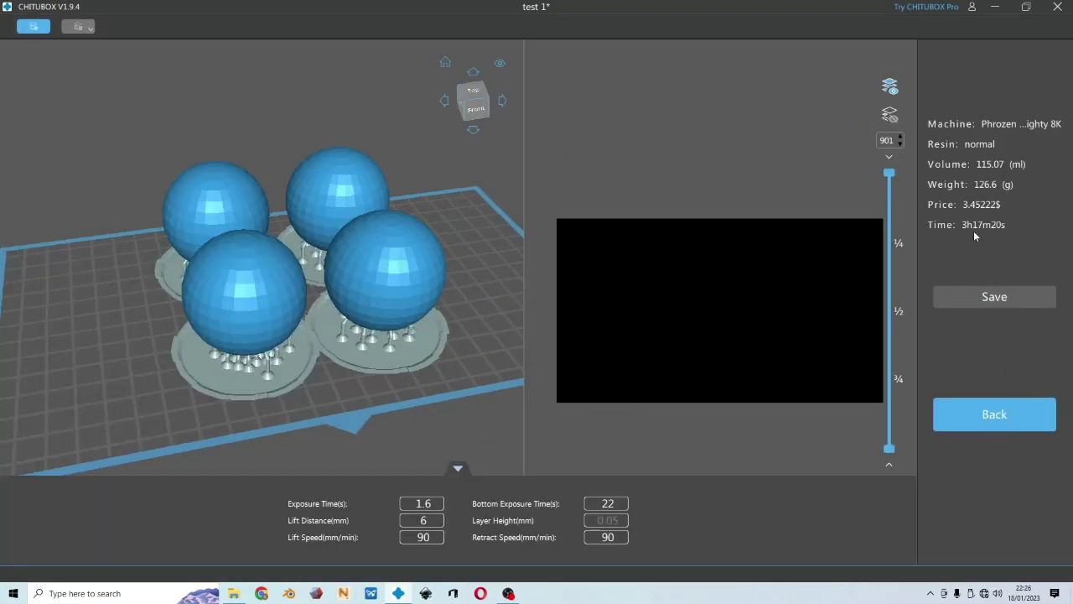
{"action": "left_click", "coordinate": [995, 300]}
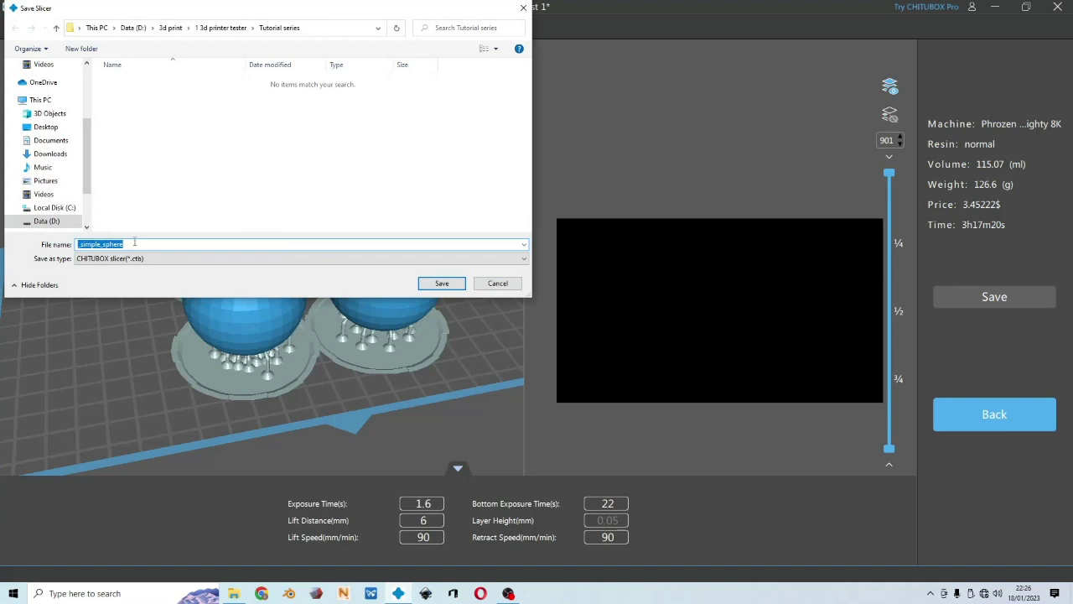
{"action": "type", "text": "test sph"}
{"action": "key", "text": "Return"}
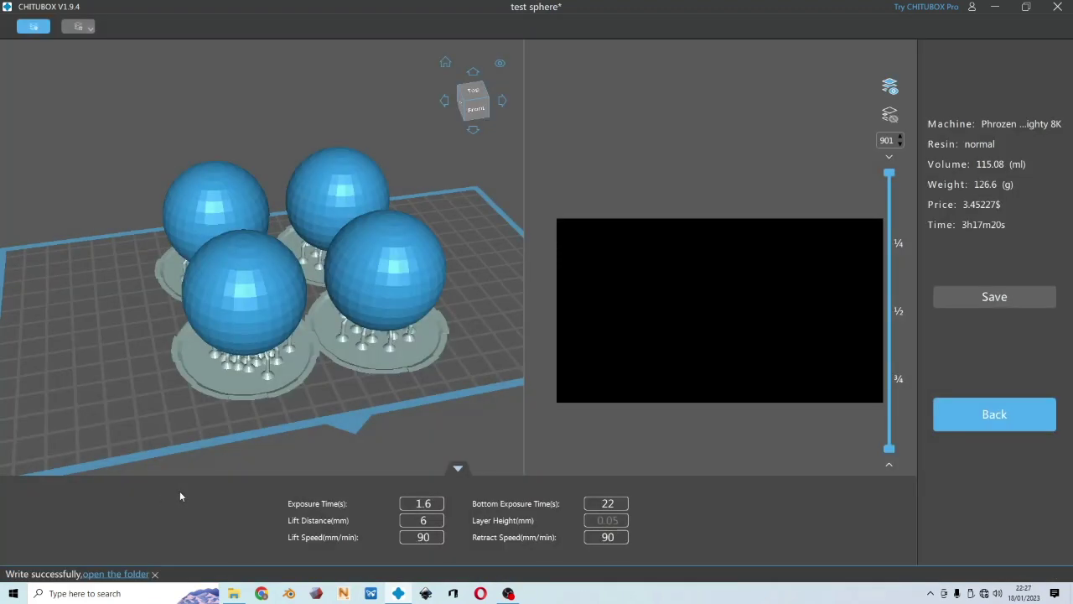
{"action": "left_click", "coordinate": [140, 574]}
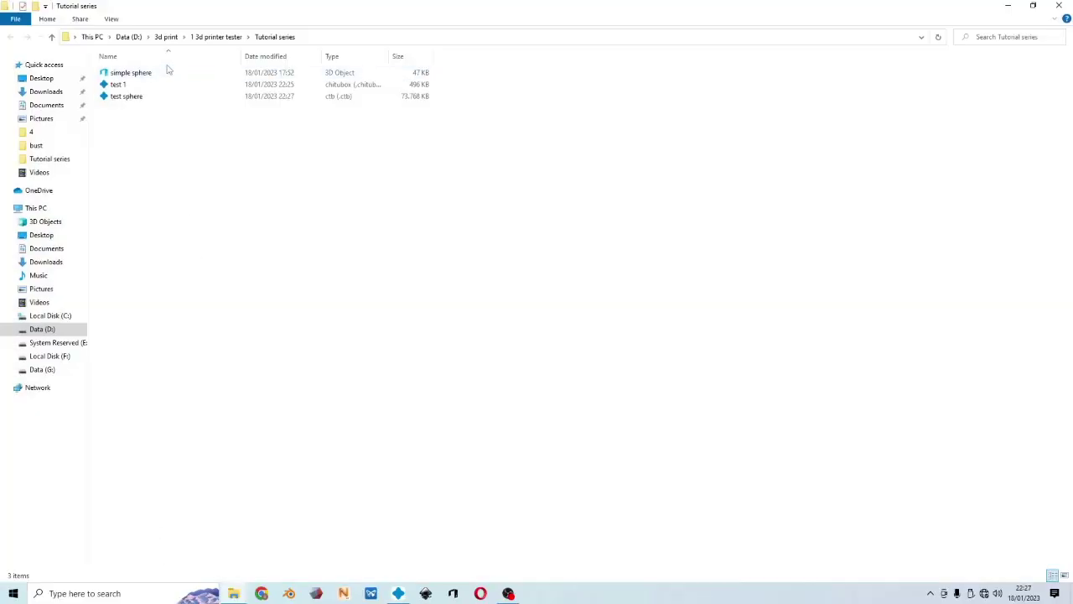
{"action": "left_click", "coordinate": [149, 99]}
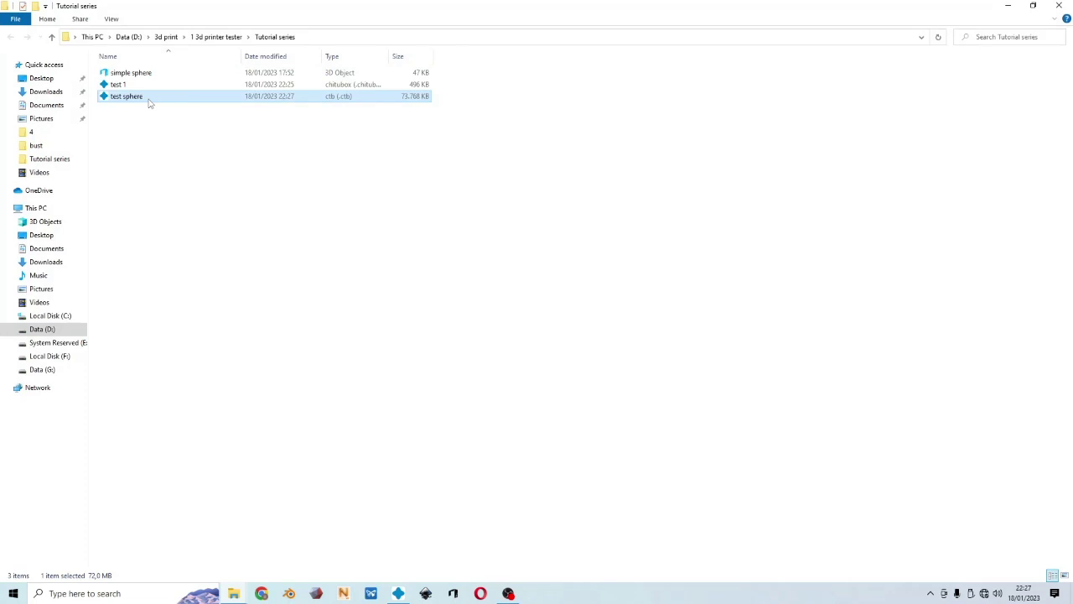
{"action": "right_click", "coordinate": [149, 103]}
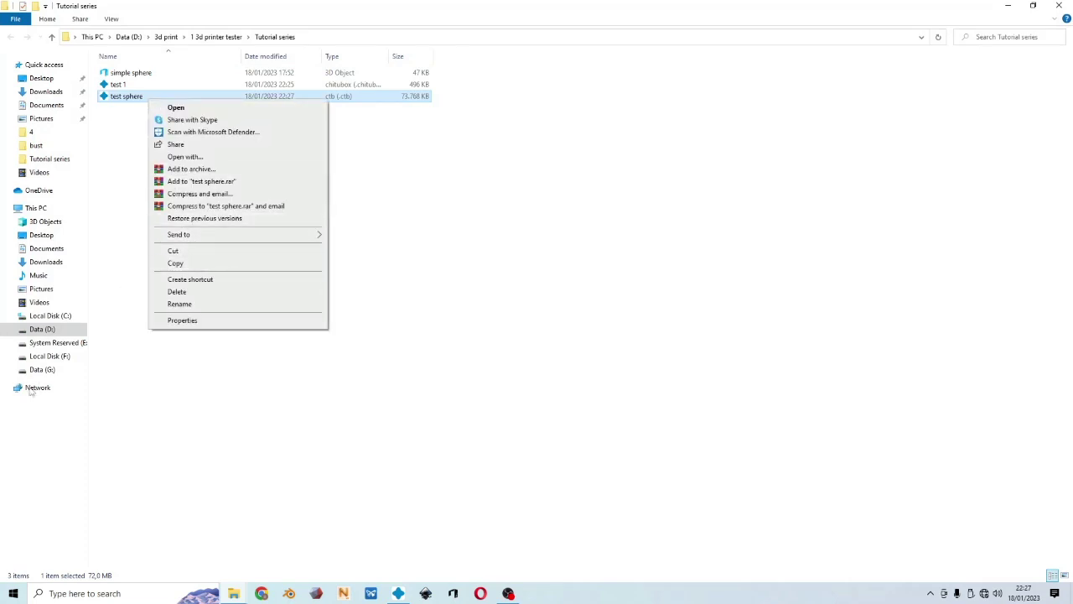
{"action": "left_click", "coordinate": [247, 395]}
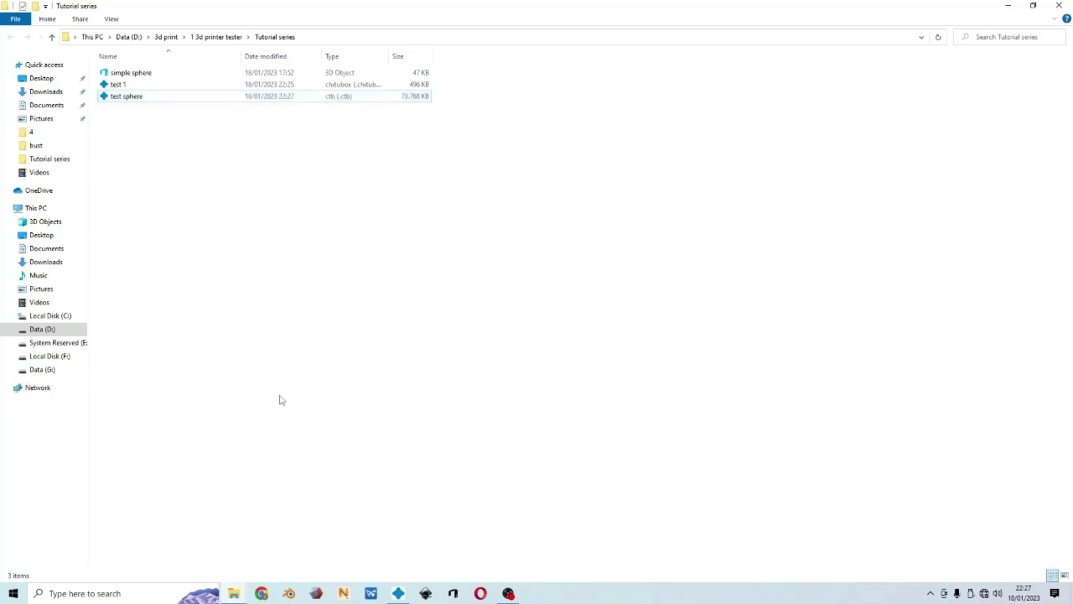
Back in CHITUBOX, step through the layers, then open test sphere.ctb
{"action": "left_click", "coordinate": [398, 593]}
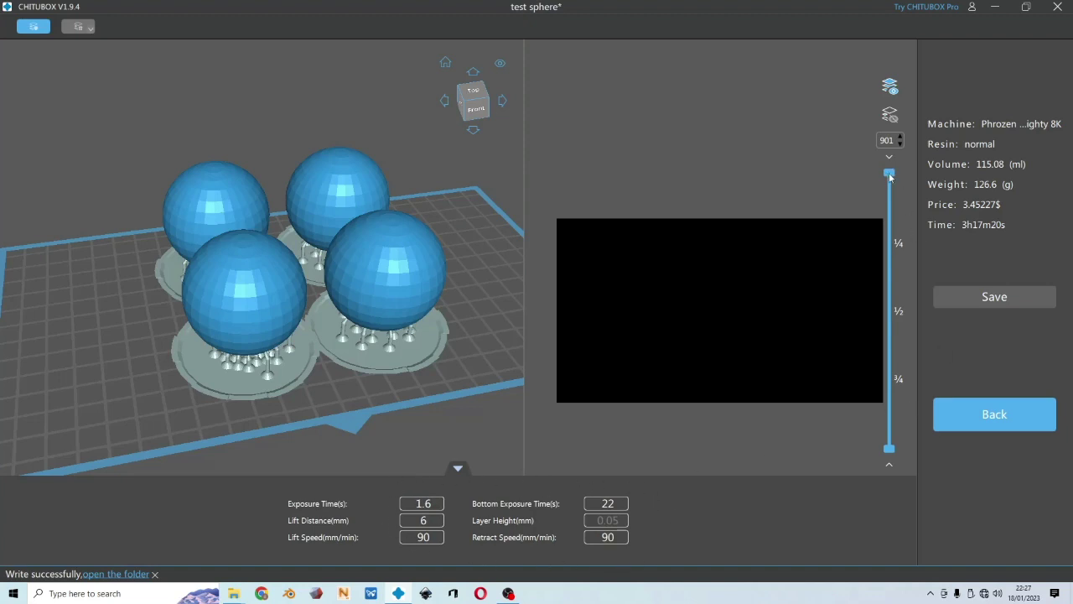
{"action": "left_click_drag", "start_coordinate": [891, 179], "coordinate": [889, 255]}
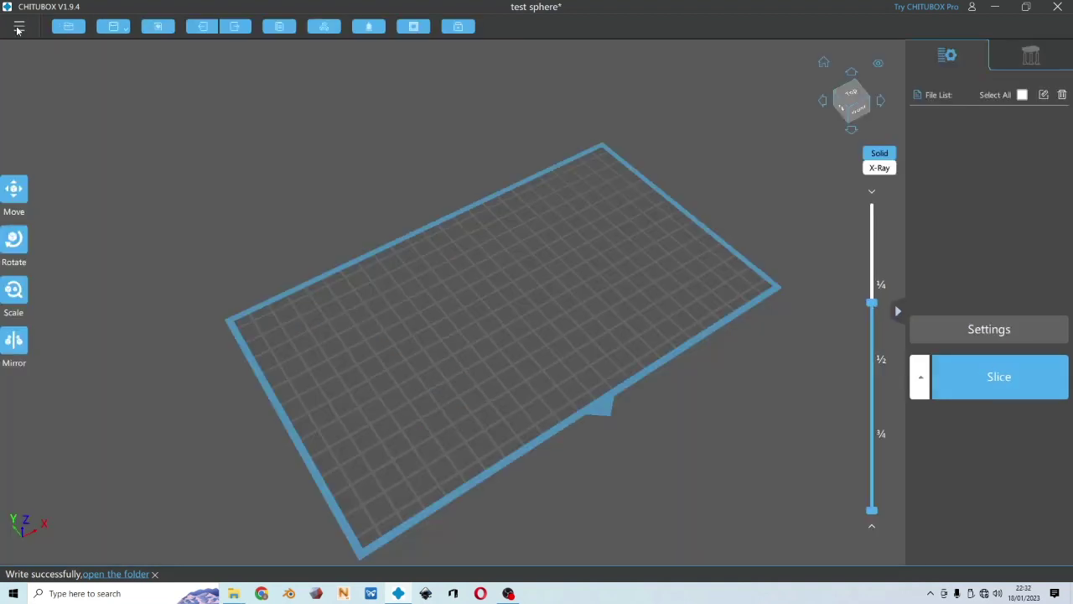
{"action": "left_click", "coordinate": [18, 28]}
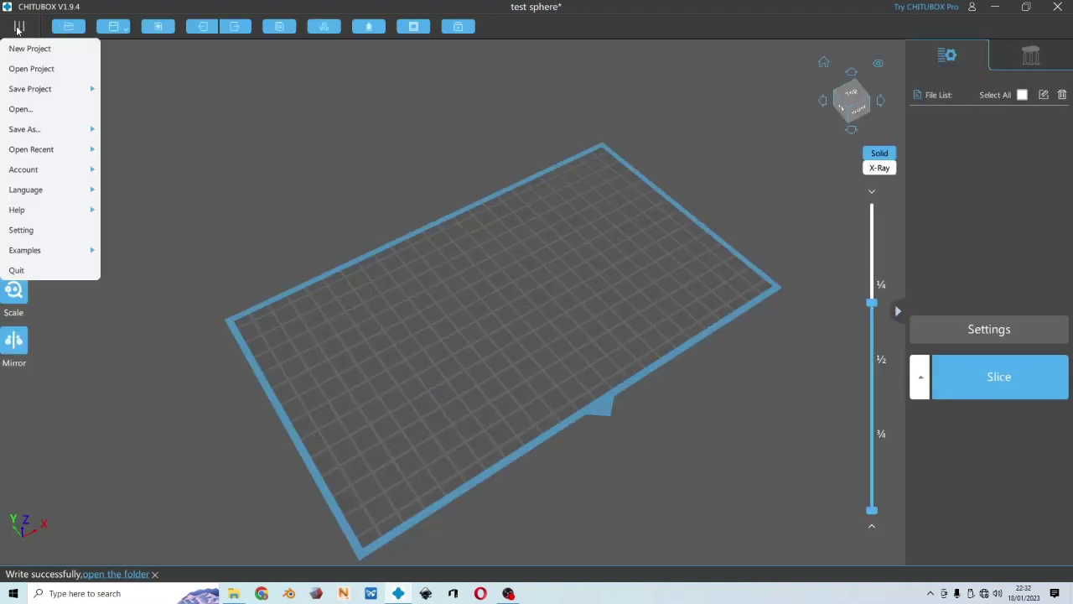
{"action": "left_click", "coordinate": [37, 109]}
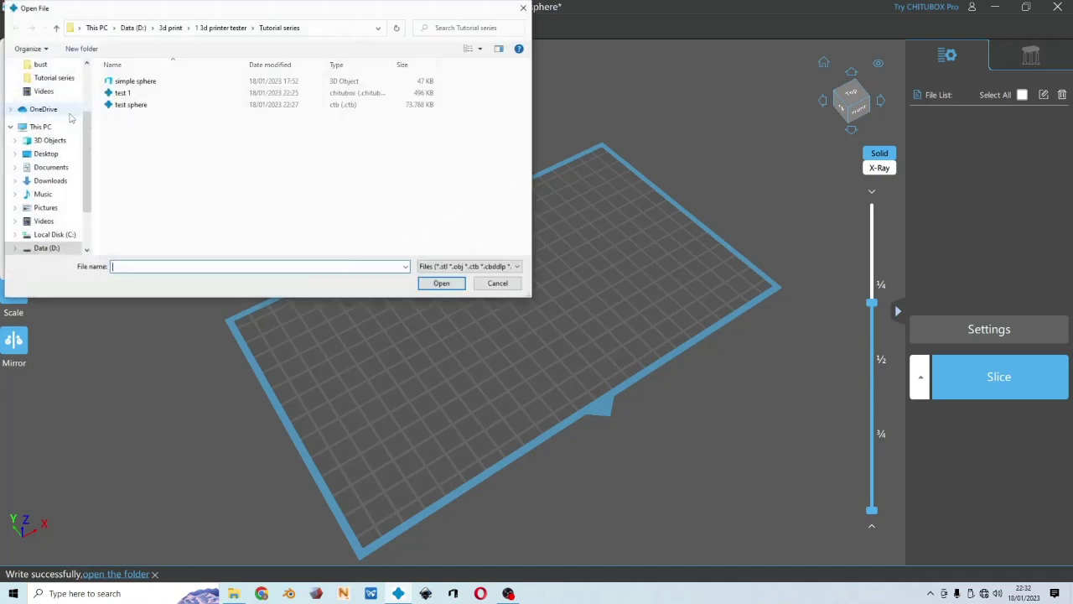
{"action": "left_click", "coordinate": [176, 105]}
{"action": "left_click", "coordinate": [434, 283]}
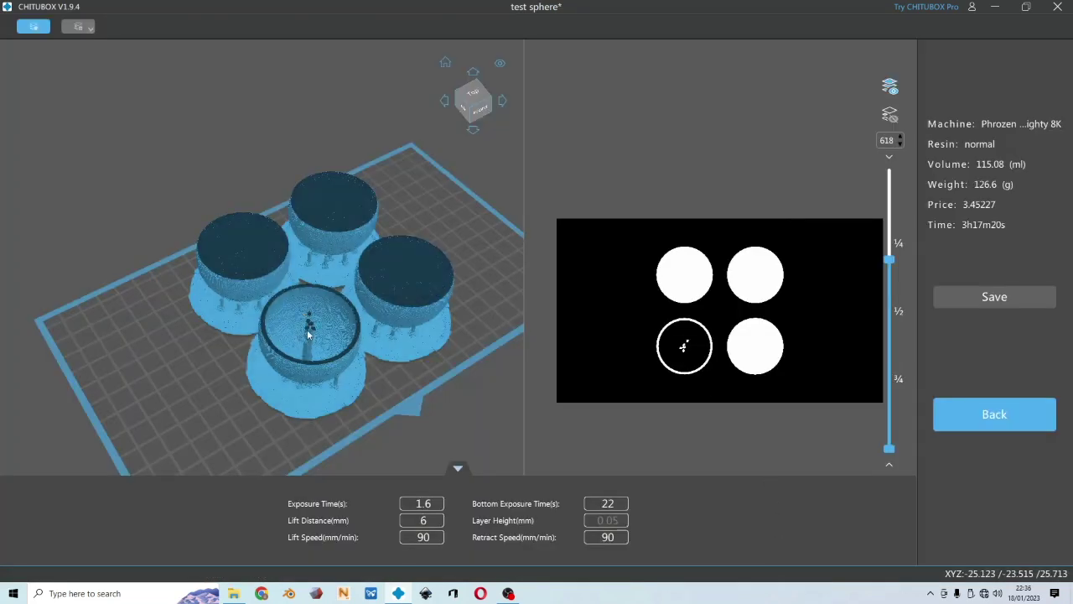
Orbit and zoom around the sliced spheres from a low side view
{"action": "scroll", "coordinate": [308, 333], "scroll_direction": "up", "scroll_amount": 5}
{"action": "left_click_drag", "start_coordinate": [310, 335], "coordinate": [321, 302]}
{"action": "left_click_drag", "start_coordinate": [251, 251], "coordinate": [839, 359]}
{"action": "scroll", "coordinate": [375, 268], "scroll_direction": "up", "scroll_amount": 3}
{"action": "scroll", "coordinate": [375, 270], "scroll_direction": "down", "scroll_amount": 3}
{"action": "scroll", "coordinate": [336, 265], "scroll_direction": "up", "scroll_amount": 3}
{"action": "scroll", "coordinate": [339, 266], "scroll_direction": "down", "scroll_amount": 3}
Leave the slice preview and return the layer view to the top layer
{"action": "left_click", "coordinate": [1038, 427]}
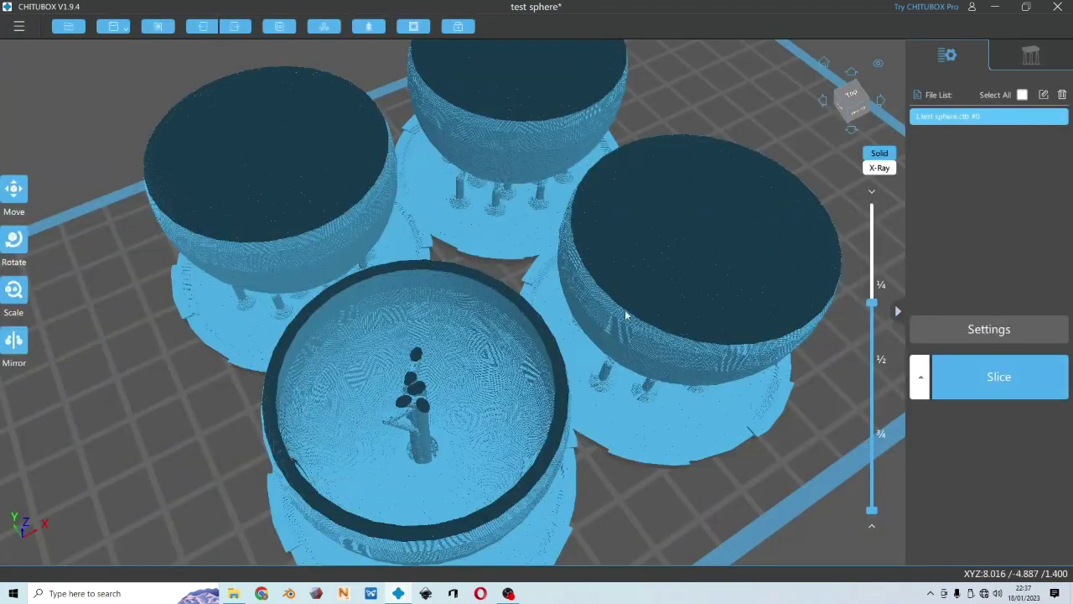
{"action": "left_click_drag", "start_coordinate": [872, 237], "coordinate": [872, 206]}
{"action": "left_click_drag", "start_coordinate": [670, 473], "coordinate": [398, 369]}
{"action": "scroll", "coordinate": [647, 477], "scroll_direction": "down", "scroll_amount": 3}
{"action": "scroll", "coordinate": [607, 276], "scroll_direction": "up", "scroll_amount": 5}
{"action": "scroll", "coordinate": [496, 315], "scroll_direction": "down", "scroll_amount": 3}
{"action": "scroll", "coordinate": [433, 343], "scroll_direction": "up", "scroll_amount": 5}
{"action": "scroll", "coordinate": [467, 358], "scroll_direction": "down", "scroll_amount": 3}
Inspect the spheres' undersides and supports from several low angles
{"action": "left_click_drag", "start_coordinate": [467, 357], "coordinate": [307, 366]}
{"action": "scroll", "coordinate": [308, 366], "scroll_direction": "up", "scroll_amount": 3}
{"action": "scroll", "coordinate": [377, 352], "scroll_direction": "down", "scroll_amount": 3}
{"action": "left_click_drag", "start_coordinate": [458, 335], "coordinate": [536, 352]}
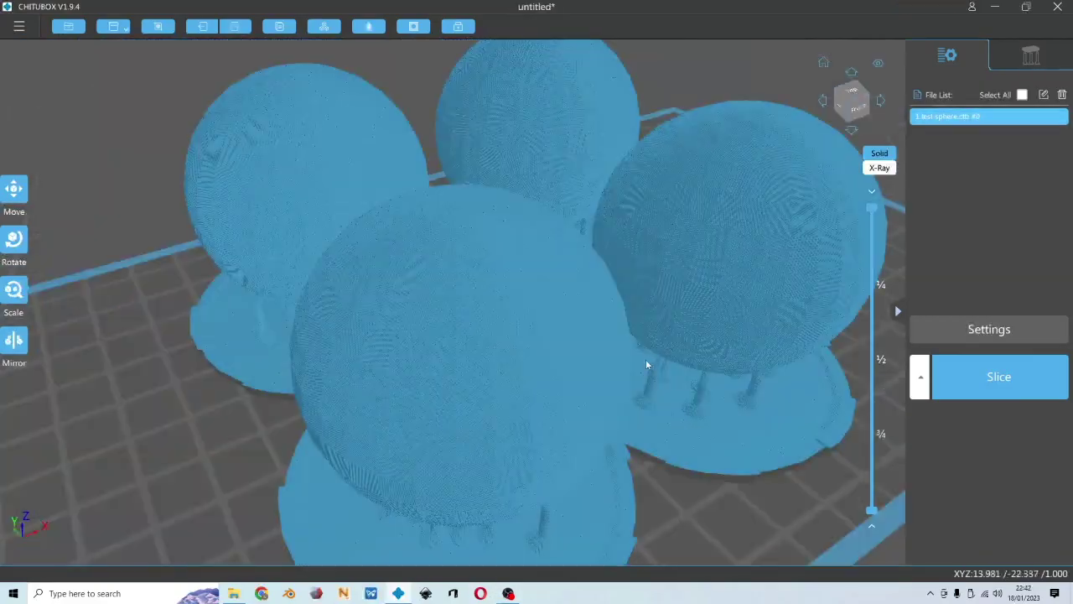
{"action": "left_click_drag", "start_coordinate": [646, 365], "coordinate": [477, 394]}
{"action": "scroll", "coordinate": [477, 394], "scroll_direction": "up", "scroll_amount": 10}
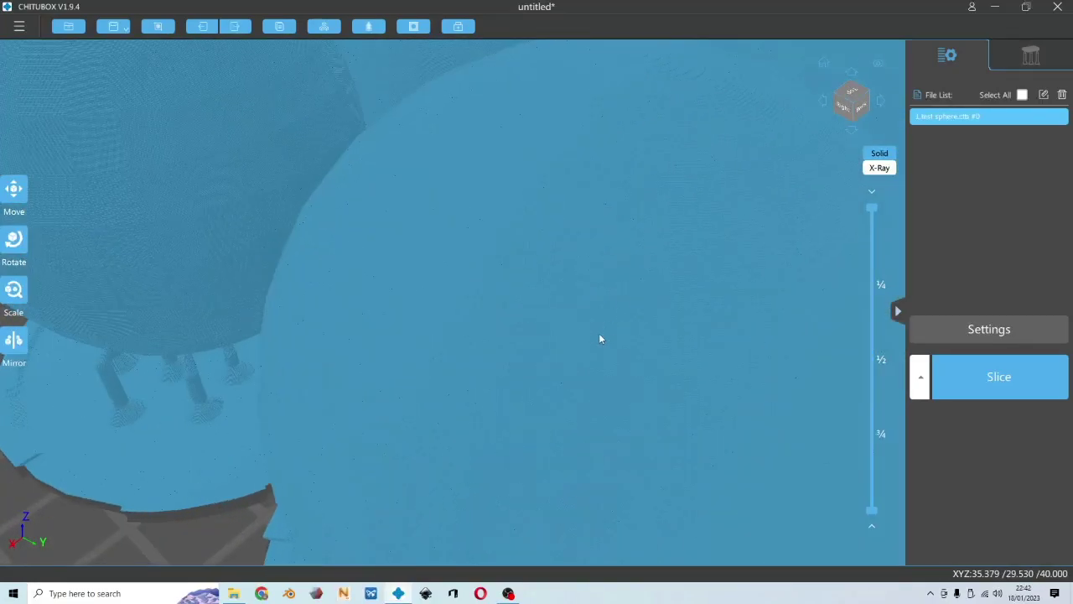
{"action": "scroll", "coordinate": [592, 338], "scroll_direction": "down", "scroll_amount": 6}
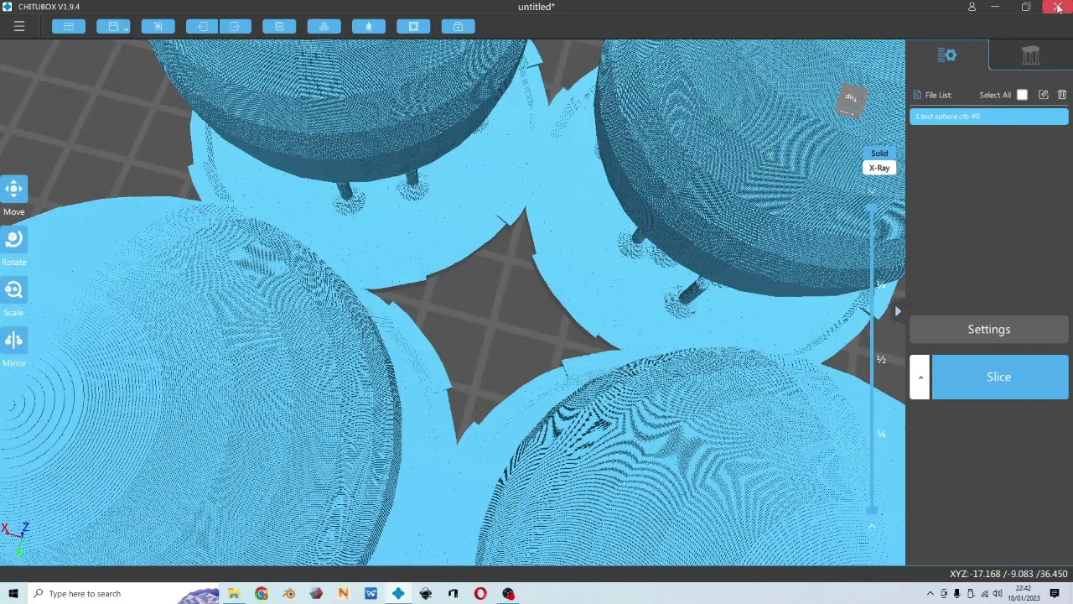